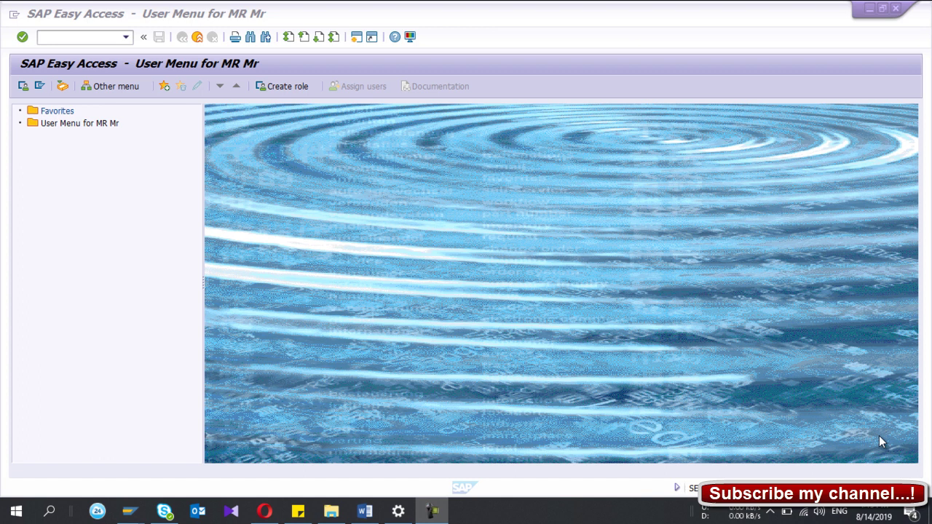
Start transaction CO01 to create a production order with order type PP01
{"action": "left_click", "coordinate": [51, 38]}
{"action": "type", "text": "co01"}
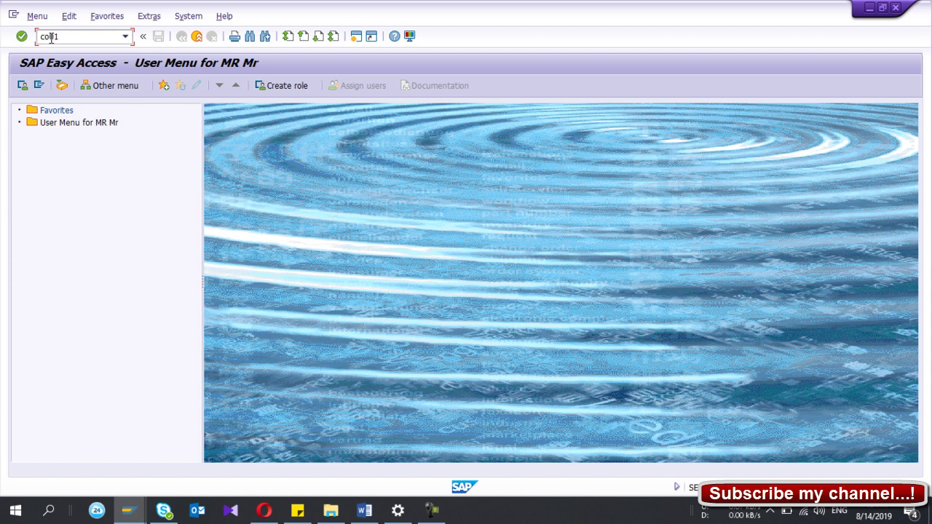
{"action": "key", "text": "Return"}
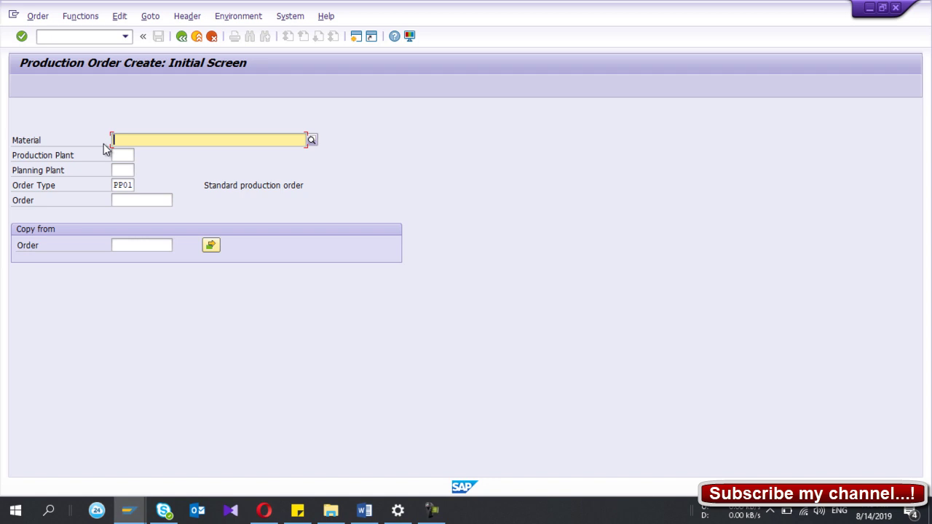
{"action": "key", "text": "BackSpace"}
{"action": "key", "text": "Down"}
{"action": "key", "text": "Return"}
{"action": "key", "text": "Tab"}
{"action": "key", "text": "Tab"}
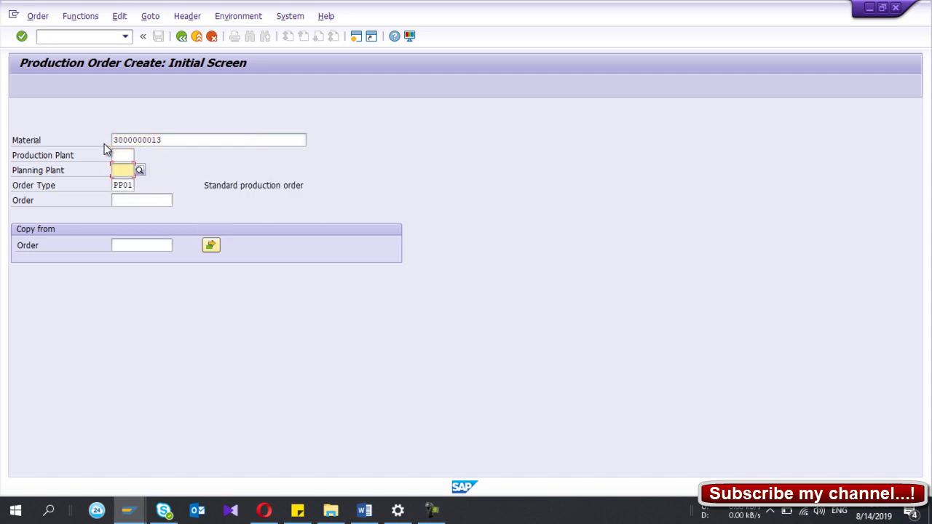
{"action": "key", "text": "shift+Tab"}
{"action": "key", "text": "BackSpace"}
{"action": "key", "text": "Down"}
{"action": "key", "text": "Return"}
Set total quantity 100 and start date 14.08.2019, then schedule the order
{"action": "key", "text": "Return"}
{"action": "left_click", "coordinate": [120, 212]}
{"action": "type", "text": "100"}
{"action": "left_click", "coordinate": [110, 304]}
{"action": "key", "text": "Down"}
{"action": "key", "text": "Return"}
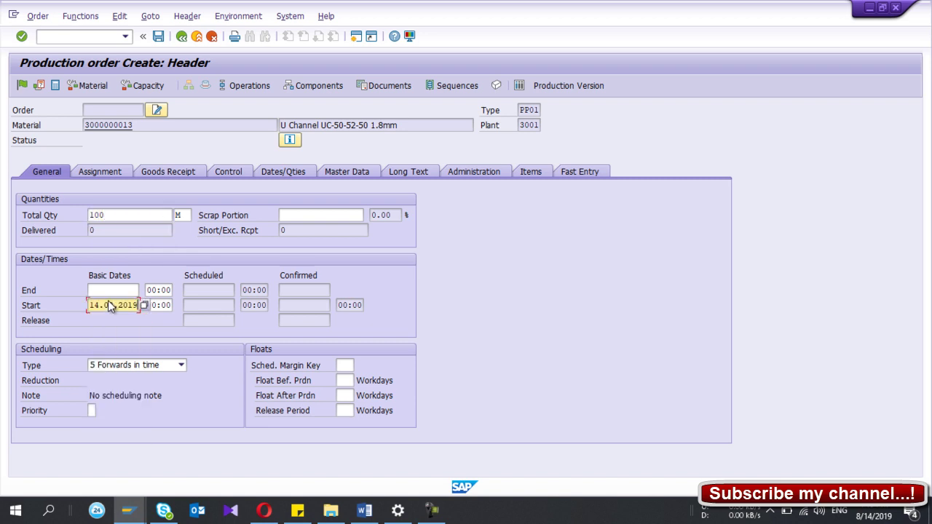
{"action": "key", "text": "Return"}
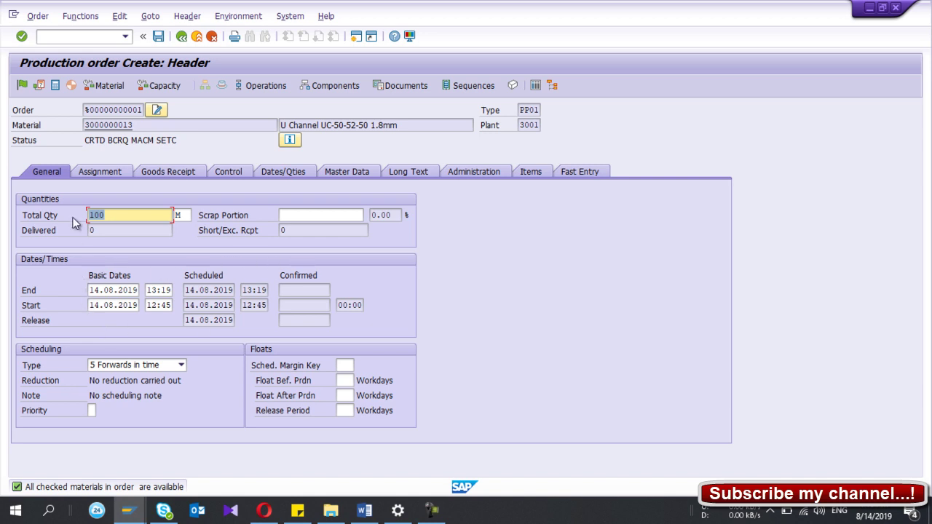
{"action": "left_click", "coordinate": [154, 90]}
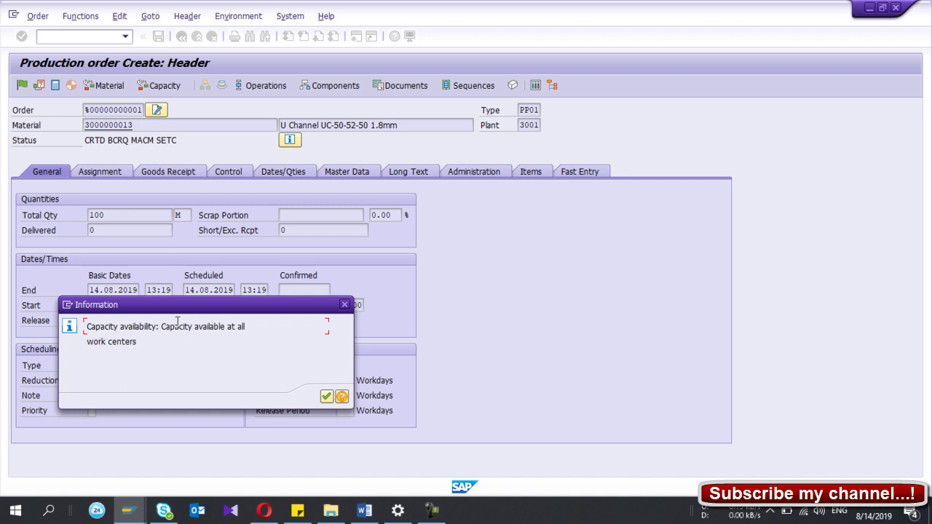
{"action": "left_click_drag", "start_coordinate": [201, 312], "coordinate": [236, 295]}
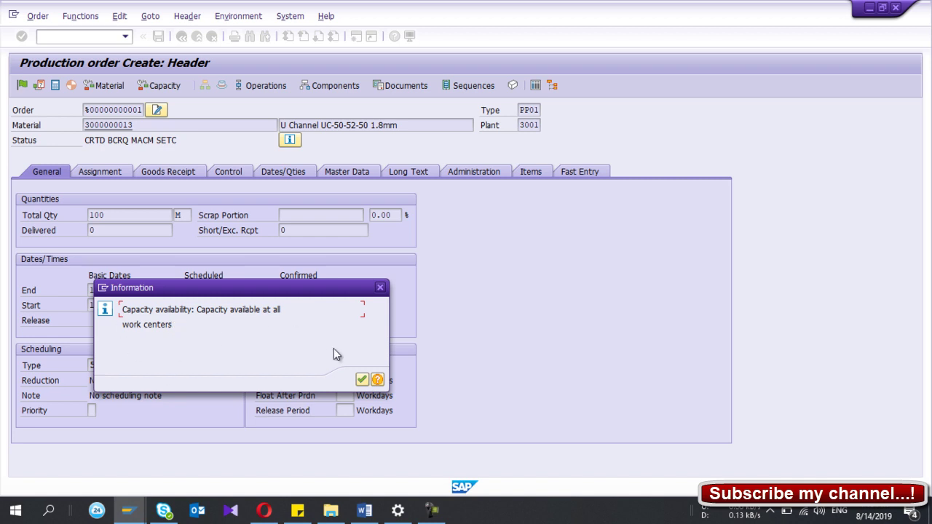
{"action": "left_click", "coordinate": [362, 381]}
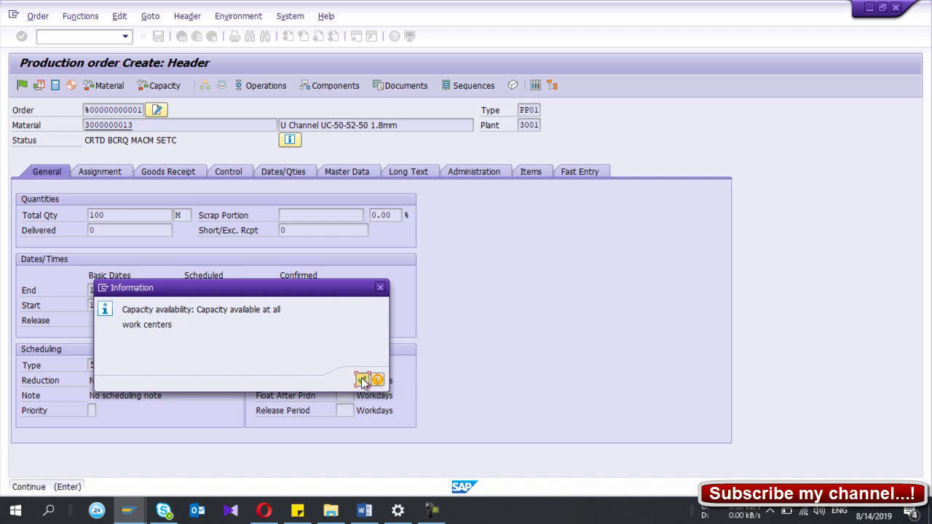
Abandon order creation with /n and return to the main menu
{"action": "left_click", "coordinate": [90, 36]}
{"action": "type", "text": "/"}
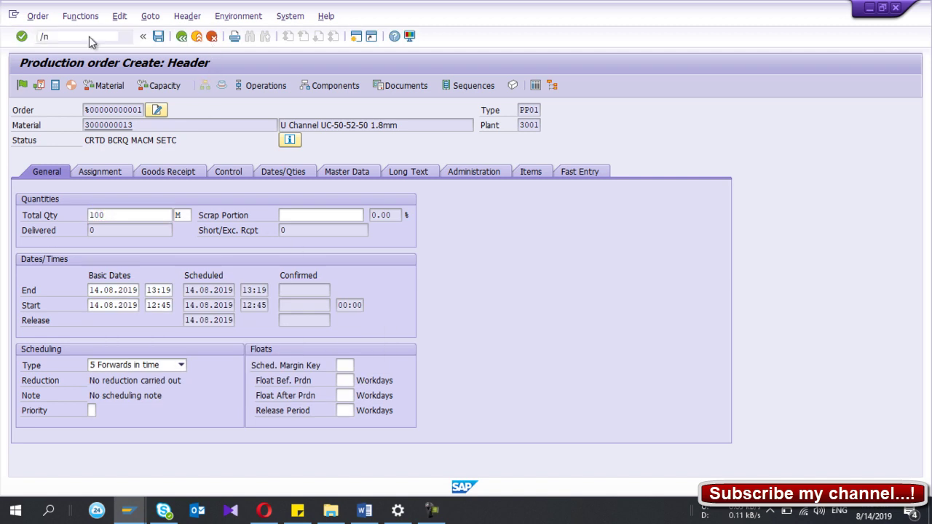
{"action": "type", "text": "n"}
{"action": "key", "text": "Return"}
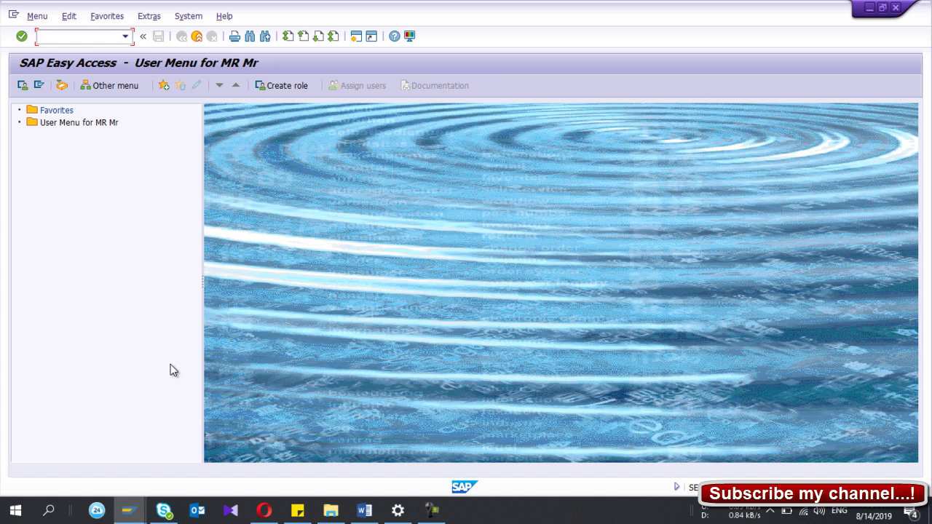
Go to the Display IMG window and select the Production branch
{"action": "mouse_move", "coordinate": [128, 514]}
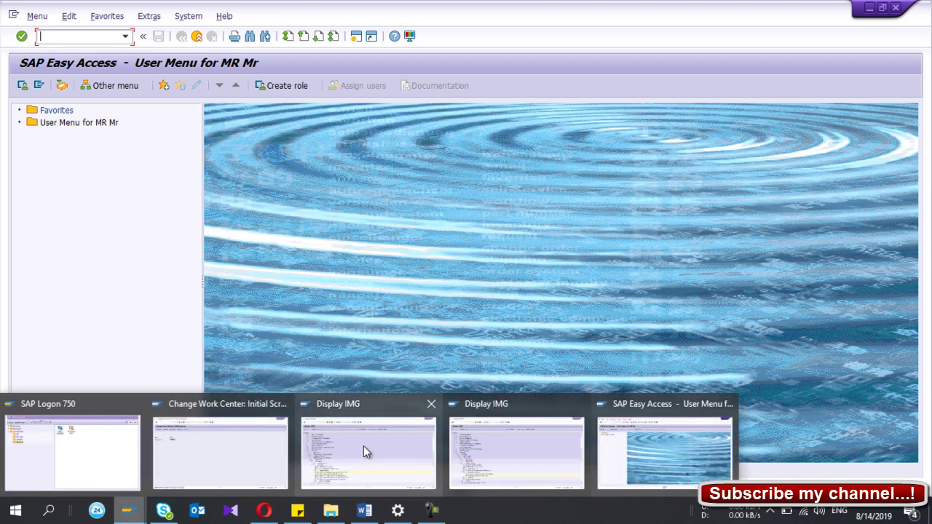
{"action": "mouse_move", "coordinate": [366, 447]}
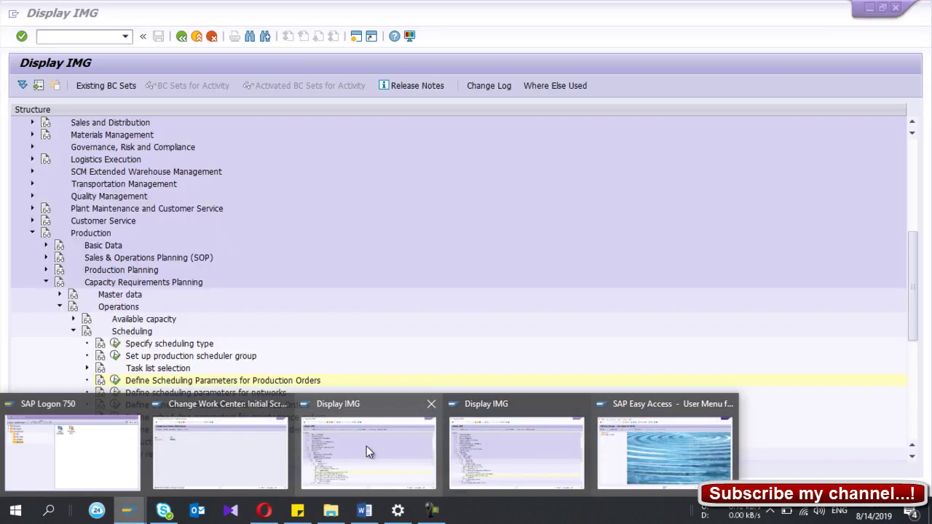
{"action": "left_click", "coordinate": [366, 445]}
{"action": "scroll", "coordinate": [160, 320], "scroll_direction": "up", "scroll_amount": 2}
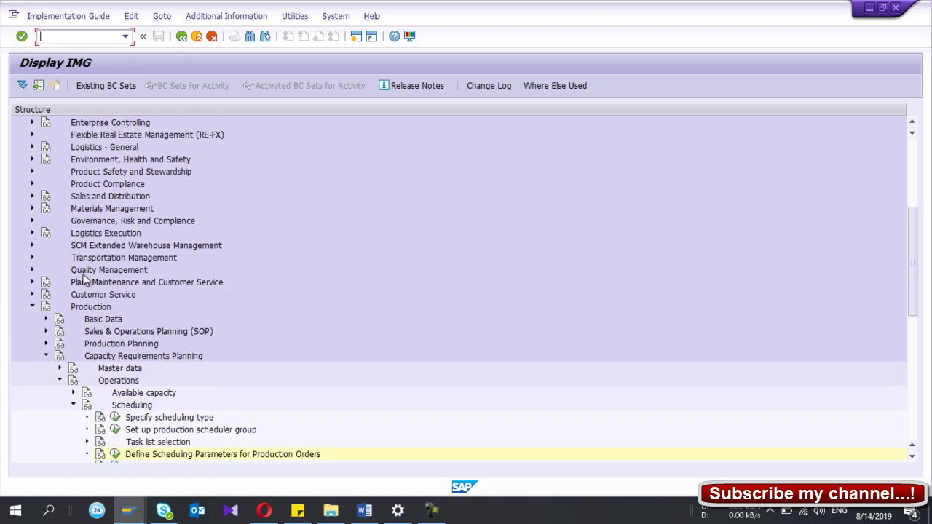
{"action": "scroll", "coordinate": [84, 280], "scroll_direction": "up", "scroll_amount": 4}
{"action": "scroll", "coordinate": [84, 279], "scroll_direction": "up", "scroll_amount": 1}
{"action": "scroll", "coordinate": [84, 279], "scroll_direction": "down", "scroll_amount": 5}
{"action": "left_click", "coordinate": [86, 308]}
{"action": "scroll", "coordinate": [86, 308], "scroll_direction": "down", "scroll_amount": 3}
Expand Capacity Requirements Planning > Operations > Scheduling and open production order scheduling parameters
{"action": "left_click", "coordinate": [122, 252]}
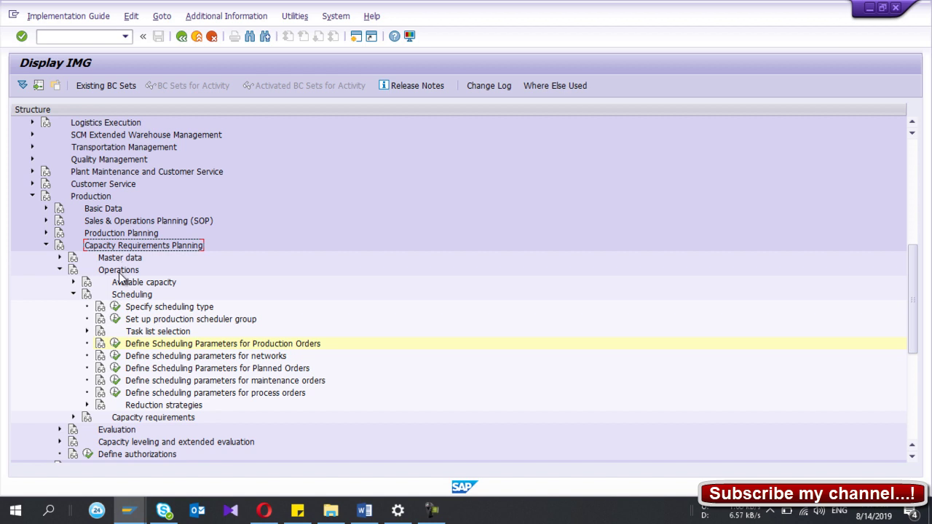
{"action": "left_click", "coordinate": [119, 272]}
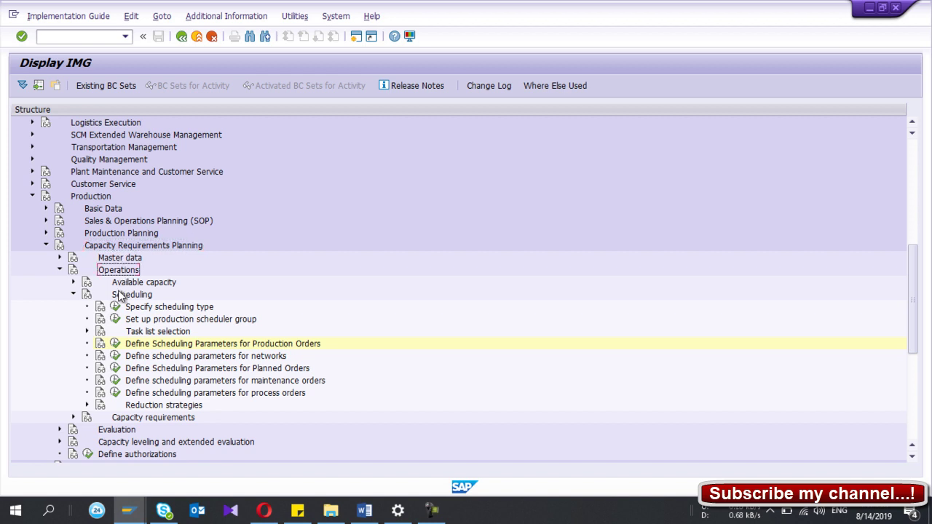
{"action": "left_click", "coordinate": [121, 297]}
{"action": "scroll", "coordinate": [119, 301], "scroll_direction": "down", "scroll_amount": 3}
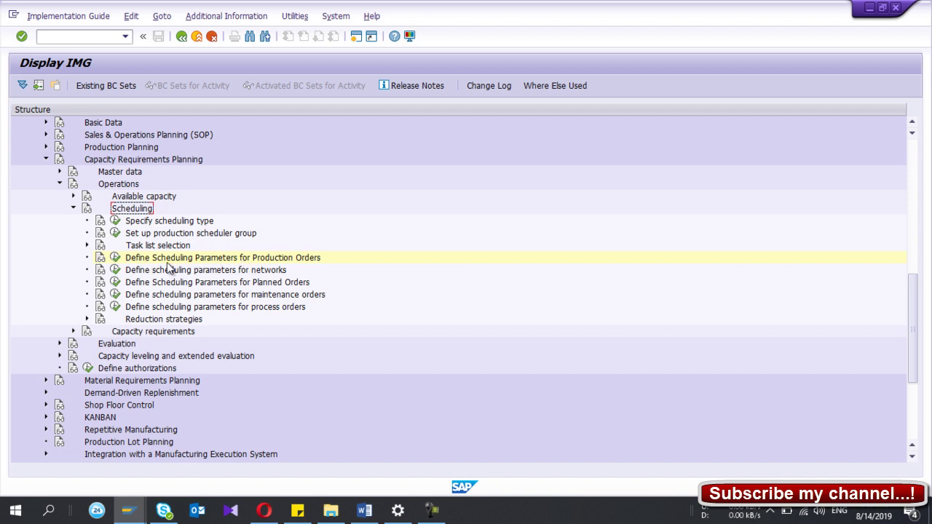
{"action": "left_click", "coordinate": [117, 258]}
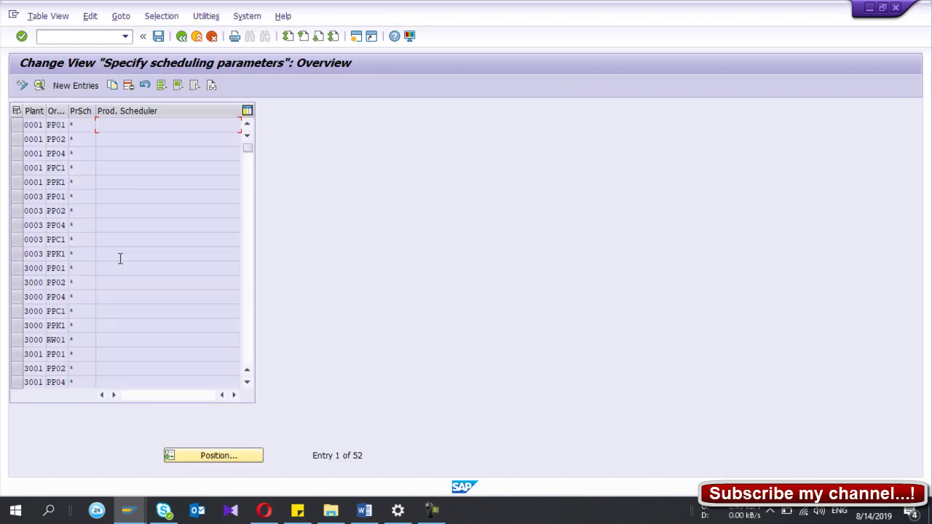
{"action": "left_click", "coordinate": [205, 459]}
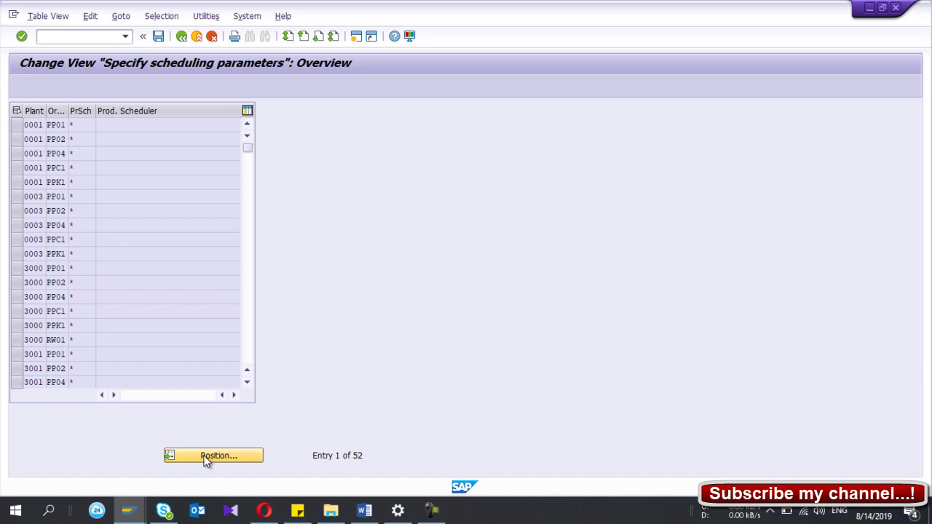
{"action": "type", "text": "3001"}
{"action": "key", "text": "Tab"}
{"action": "key", "text": "Tab"}
{"action": "type", "text": "PP01"}
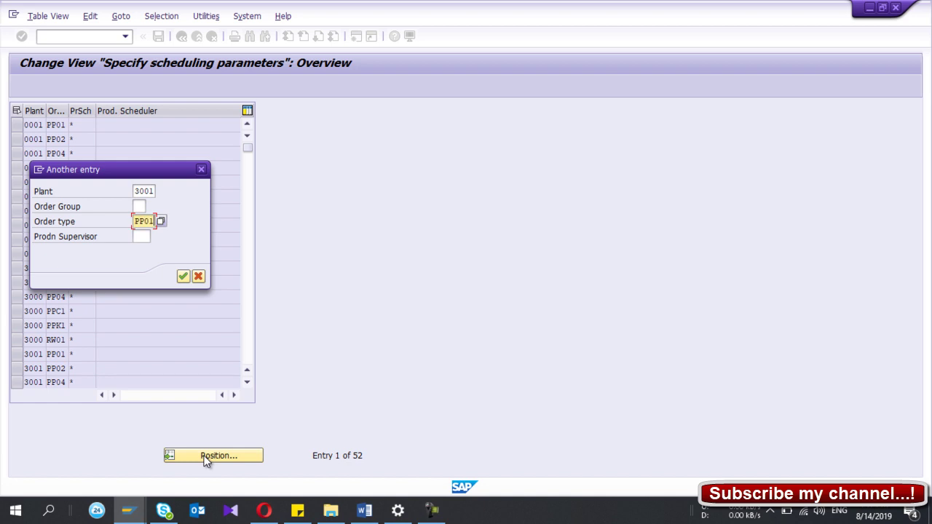
{"action": "key", "text": "Return"}
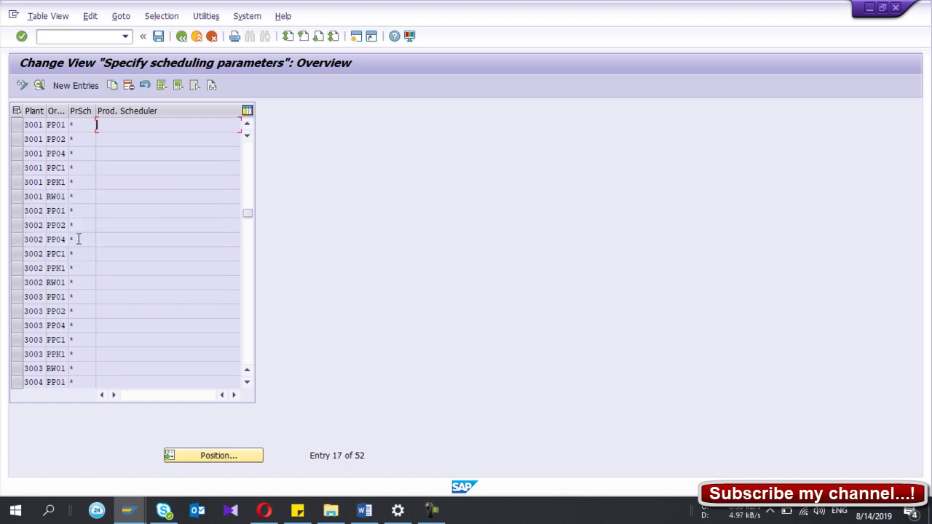
{"action": "double_click", "coordinate": [35, 126]}
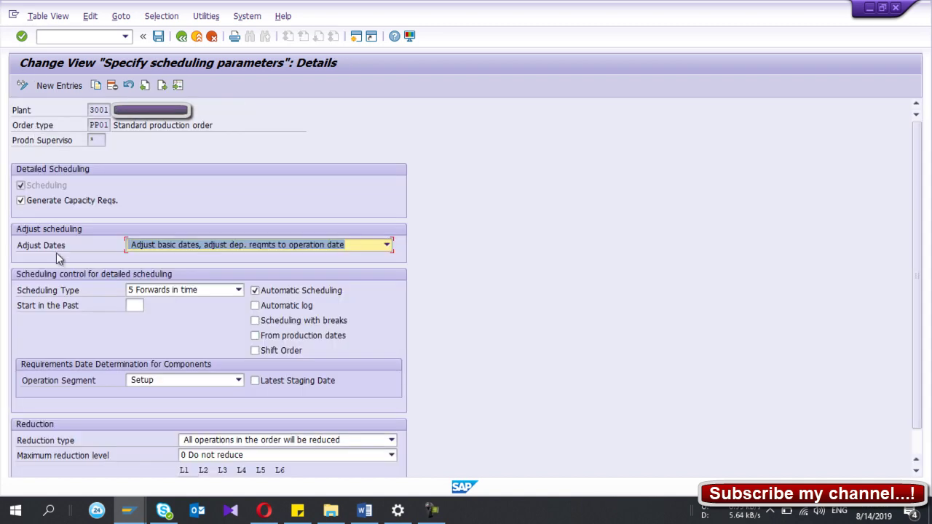
{"action": "scroll", "coordinate": [58, 259], "scroll_direction": "down", "scroll_amount": 1}
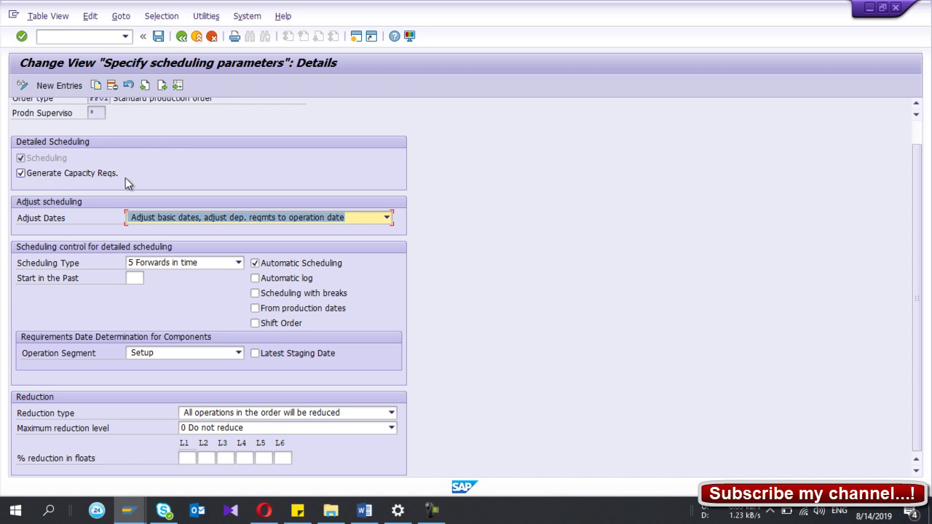
{"action": "left_click", "coordinate": [20, 174]}
{"action": "left_click", "coordinate": [21, 174]}
{"action": "left_click", "coordinate": [199, 265]}
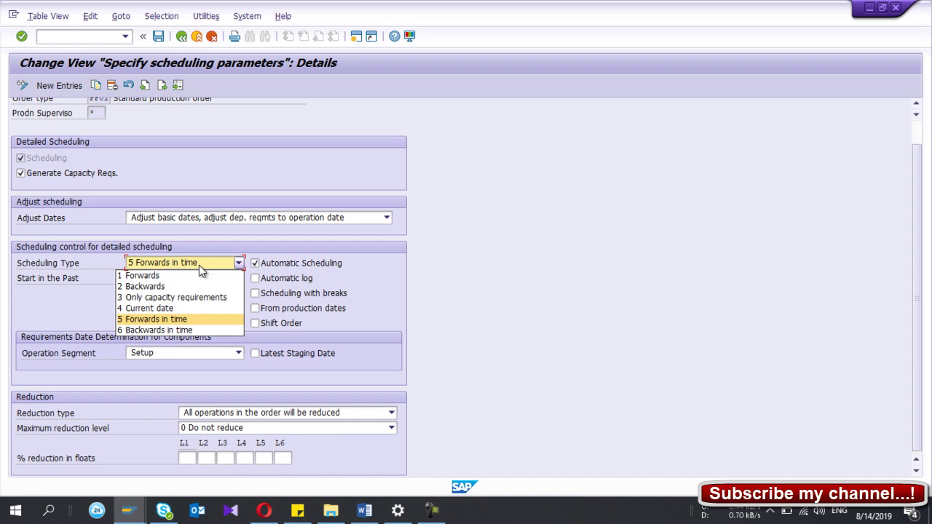
{"action": "left_click", "coordinate": [198, 265]}
{"action": "scroll", "coordinate": [199, 265], "scroll_direction": "up", "scroll_amount": 1}
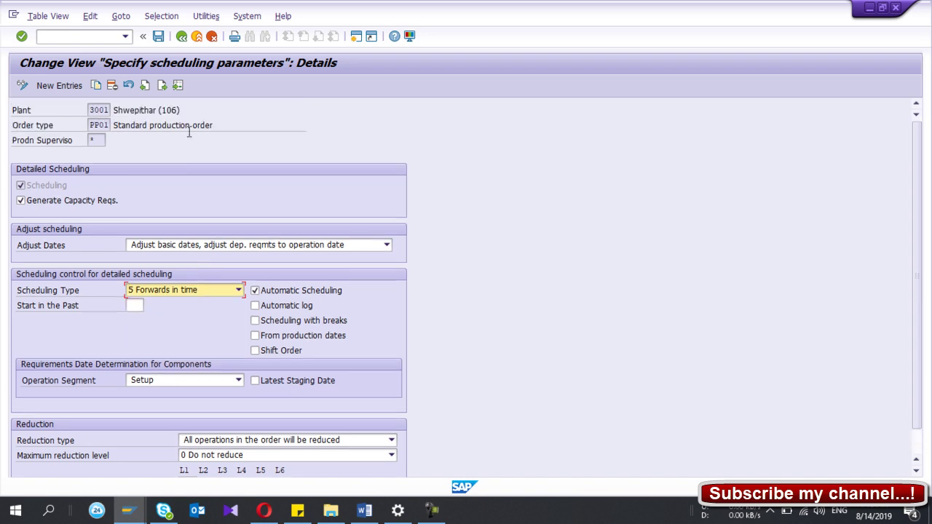
{"action": "left_click", "coordinate": [182, 36]}
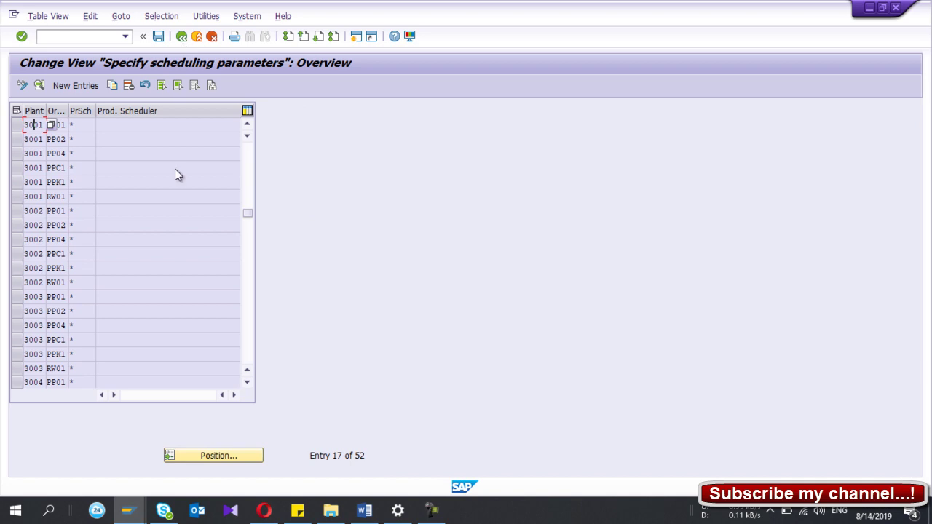
Open work center MOTC2.1 in plant 3001 and show its capacity formulas SAP005 and SAP006
{"action": "mouse_move", "coordinate": [142, 512]}
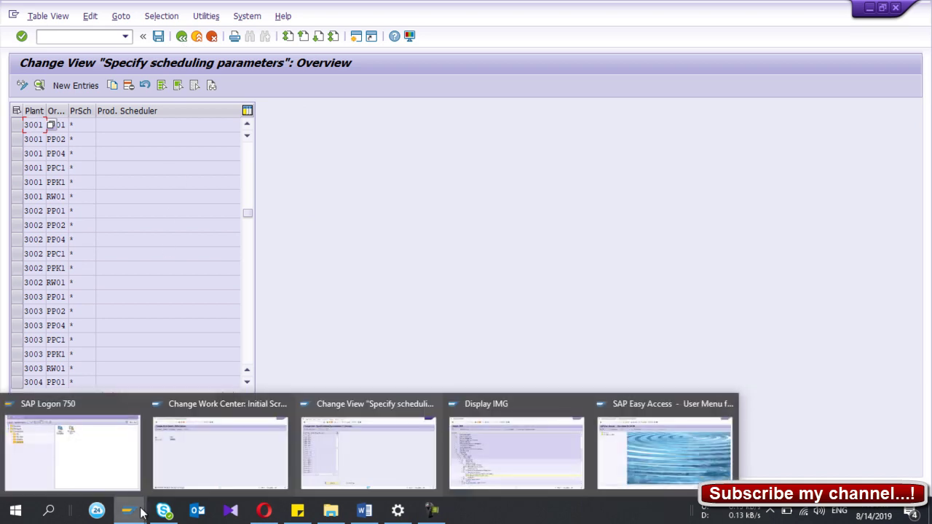
{"action": "left_click", "coordinate": [242, 430]}
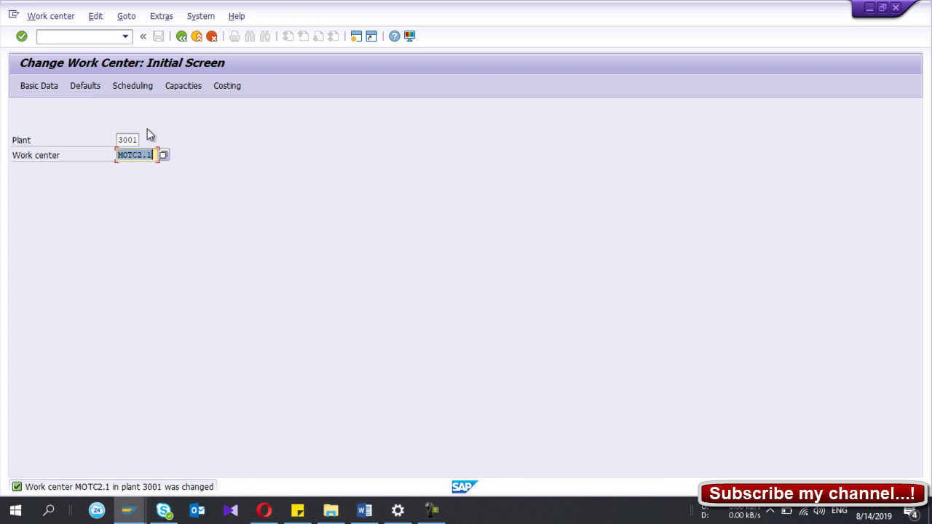
{"action": "left_click", "coordinate": [134, 140]}
{"action": "left_click", "coordinate": [146, 157]}
{"action": "key", "text": "Return"}
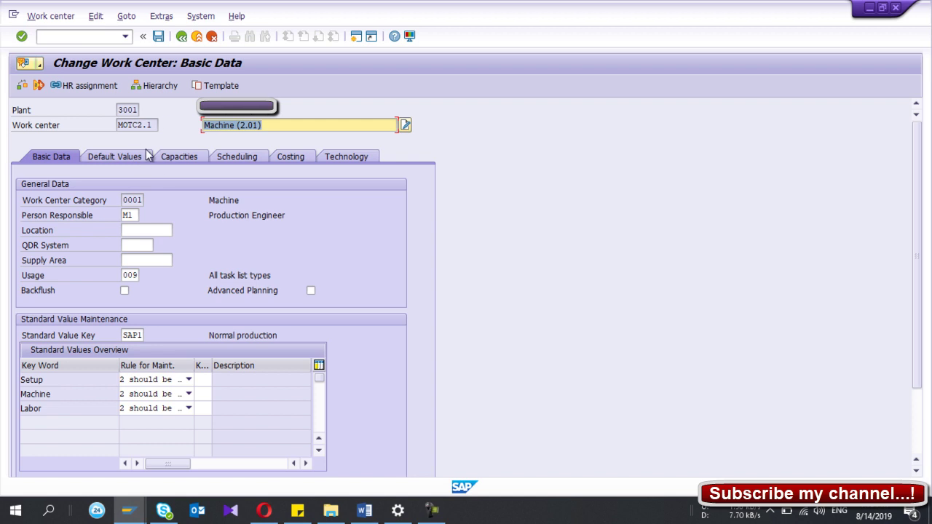
{"action": "scroll", "coordinate": [154, 148], "scroll_direction": "down", "scroll_amount": 1}
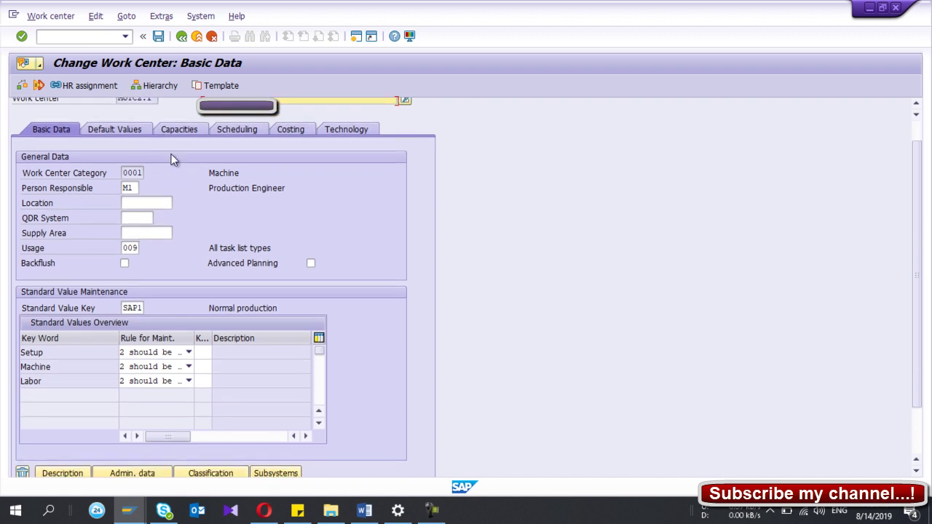
{"action": "left_click", "coordinate": [175, 128]}
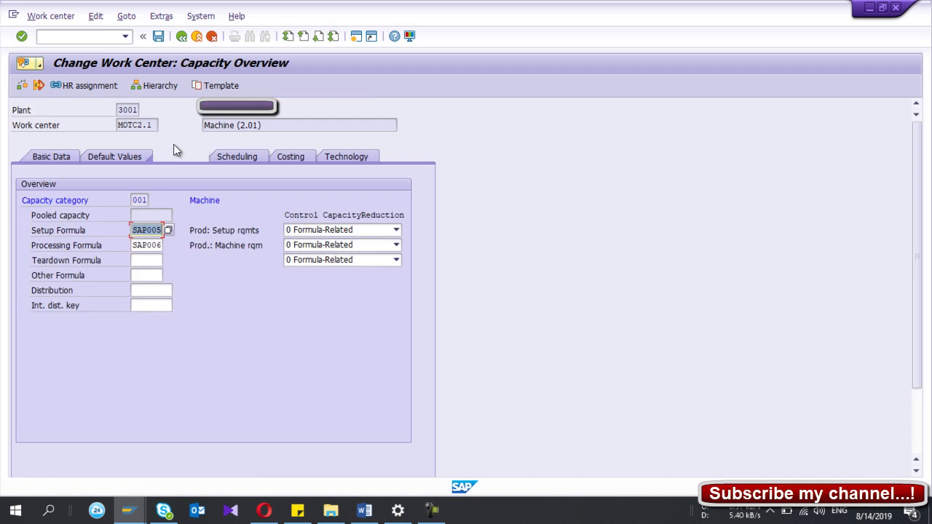
{"action": "left_click", "coordinate": [144, 217]}
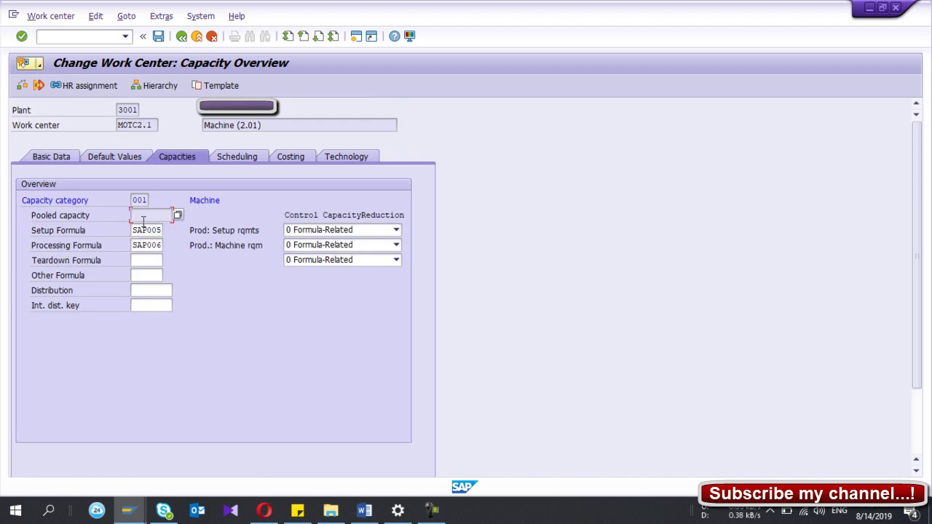
{"action": "key", "text": "Tab"}
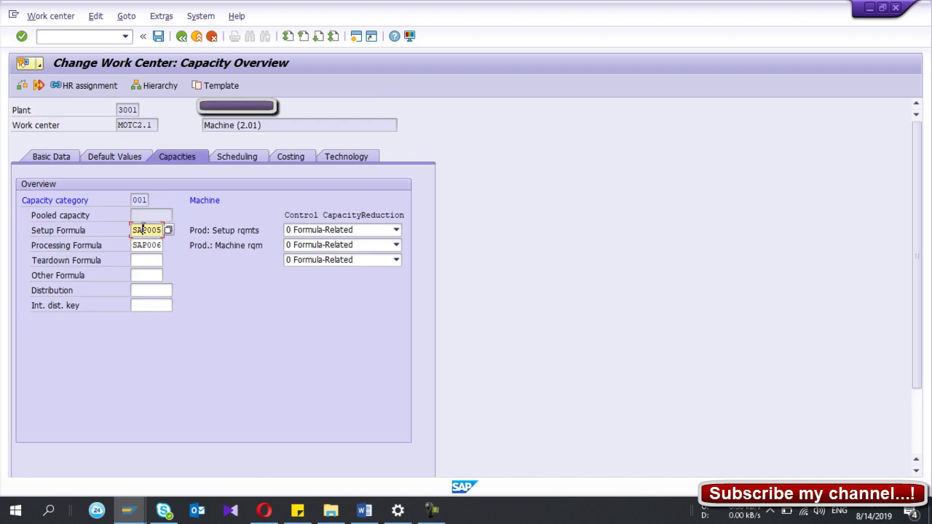
{"action": "left_click", "coordinate": [143, 246]}
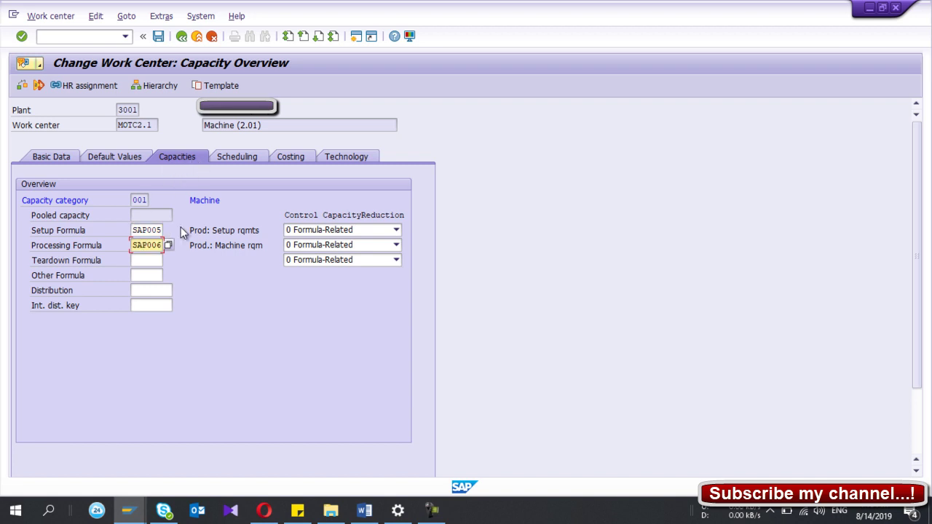
{"action": "left_click", "coordinate": [145, 230]}
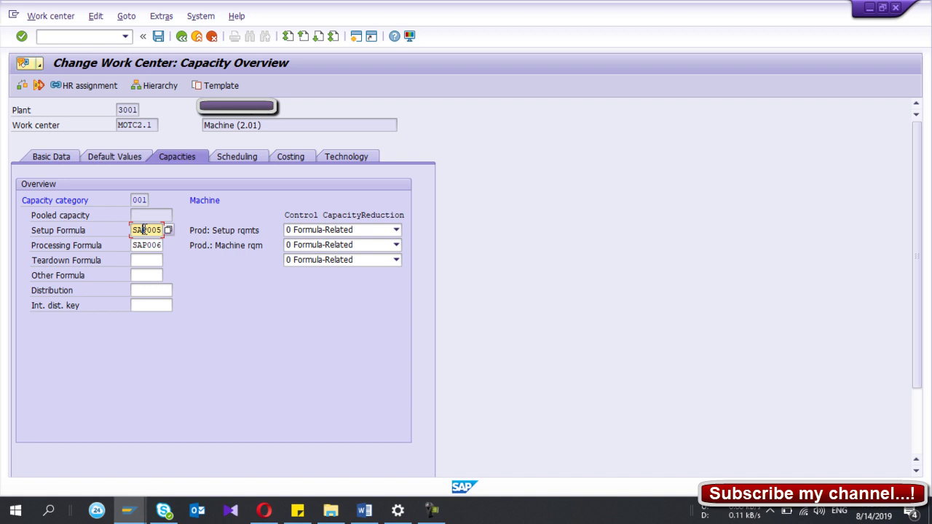
{"action": "double_click", "coordinate": [144, 230]}
{"action": "left_click", "coordinate": [145, 229]}
Navigate the IMG through Production > Basic Data > Work Center to Define Formulas for Work Centers
{"action": "mouse_move", "coordinate": [127, 509]}
{"action": "left_click", "coordinate": [468, 442]}
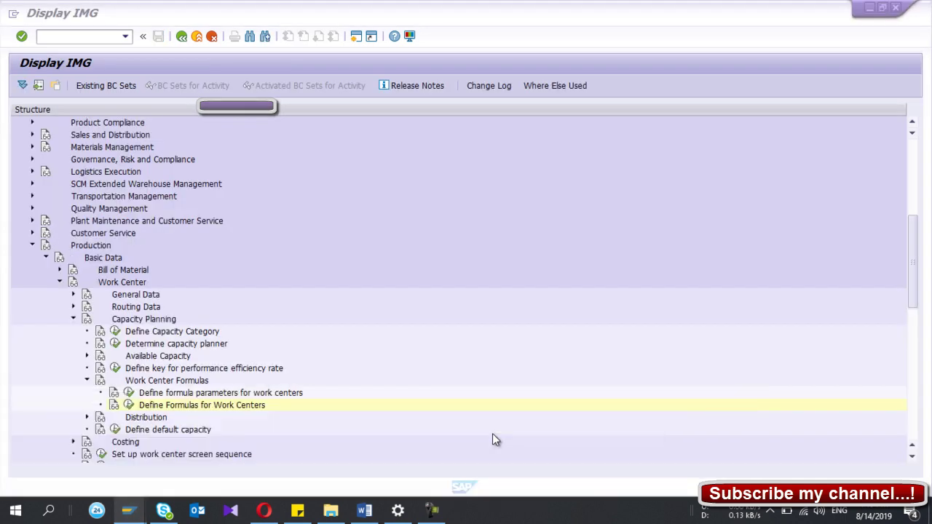
{"action": "scroll", "coordinate": [235, 291], "scroll_direction": "up", "scroll_amount": 5}
{"action": "scroll", "coordinate": [235, 292], "scroll_direction": "down", "scroll_amount": 3}
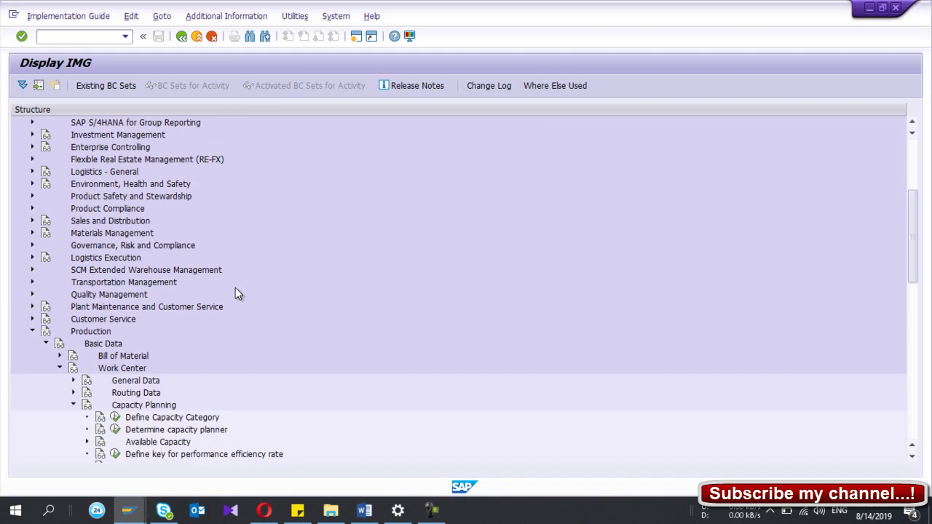
{"action": "scroll", "coordinate": [138, 318], "scroll_direction": "up", "scroll_amount": 3}
{"action": "scroll", "coordinate": [138, 318], "scroll_direction": "down", "scroll_amount": 3}
{"action": "scroll", "coordinate": [139, 318], "scroll_direction": "down", "scroll_amount": 3}
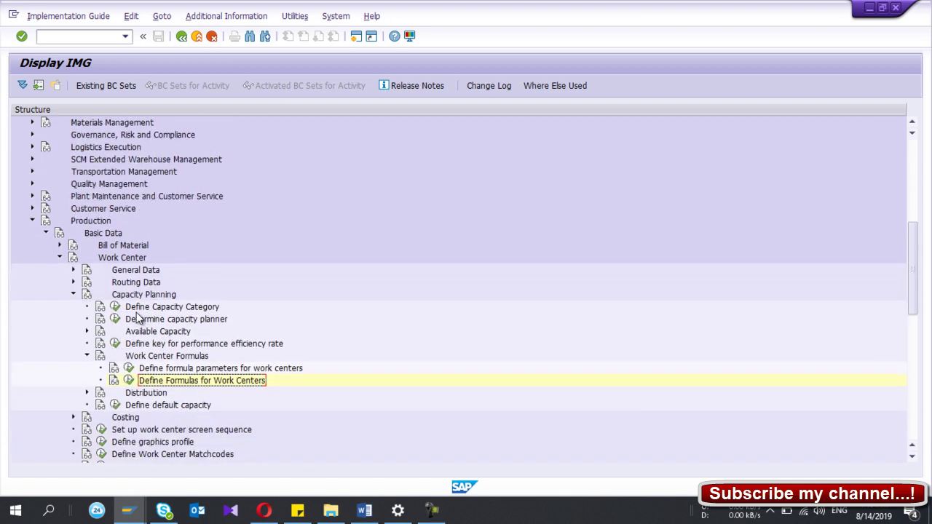
{"action": "left_click", "coordinate": [83, 222]}
{"action": "left_click", "coordinate": [87, 236]}
{"action": "left_click", "coordinate": [111, 260]}
{"action": "left_click", "coordinate": [136, 295]}
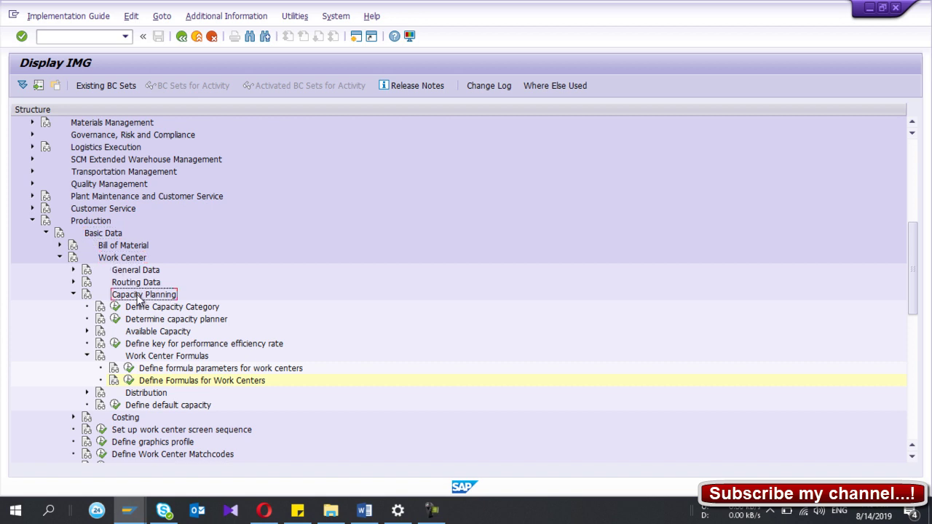
{"action": "left_click", "coordinate": [148, 357]}
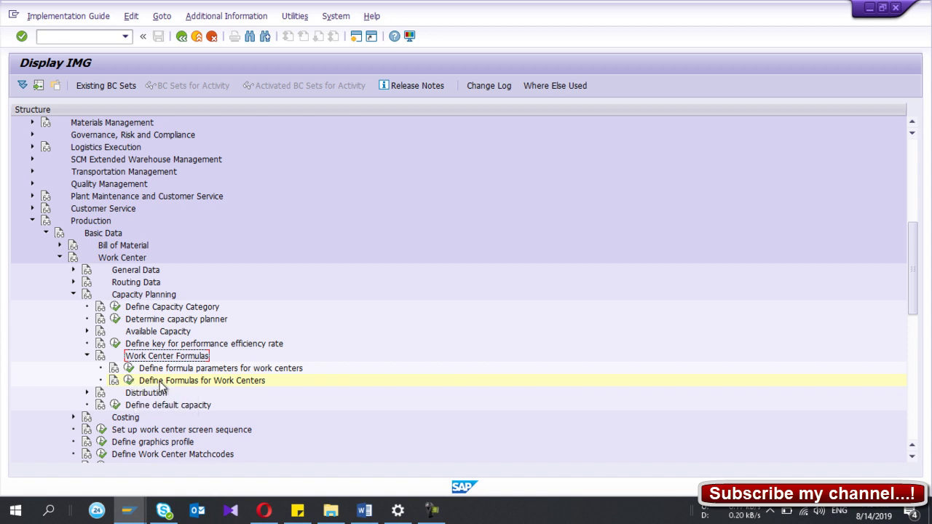
{"action": "left_click", "coordinate": [129, 381]}
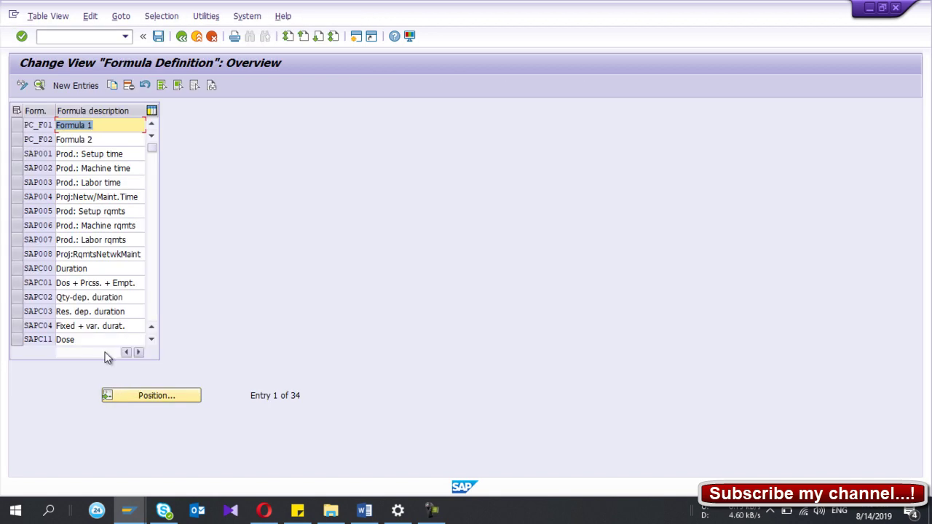
Jump to formula SAP005, view its details and compare with the work center's setup formula
{"action": "left_click", "coordinate": [146, 396]}
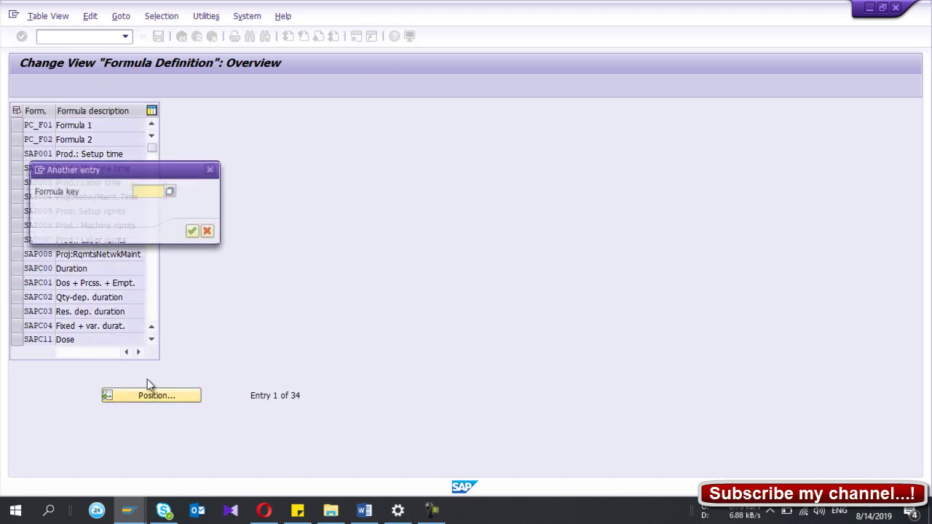
{"action": "type", "text": "SAP005"}
{"action": "key", "text": "Home"}
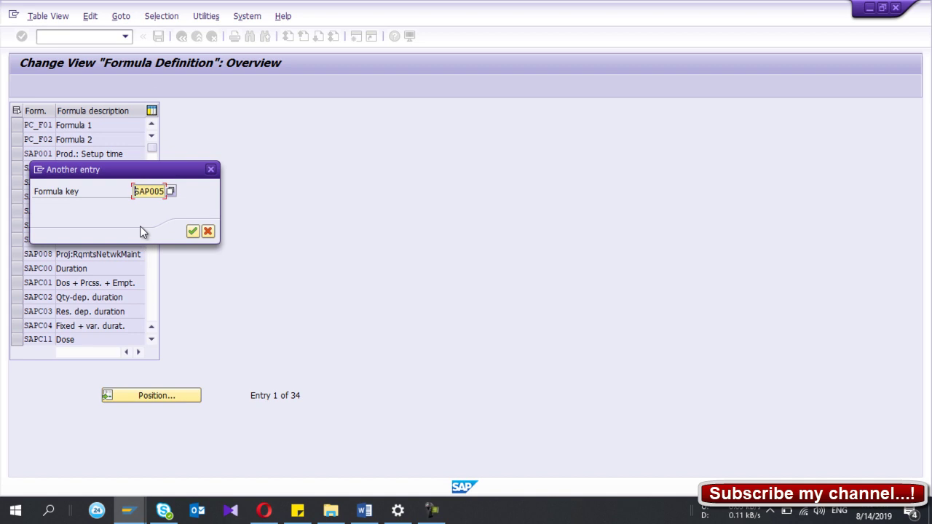
{"action": "key", "text": "Return"}
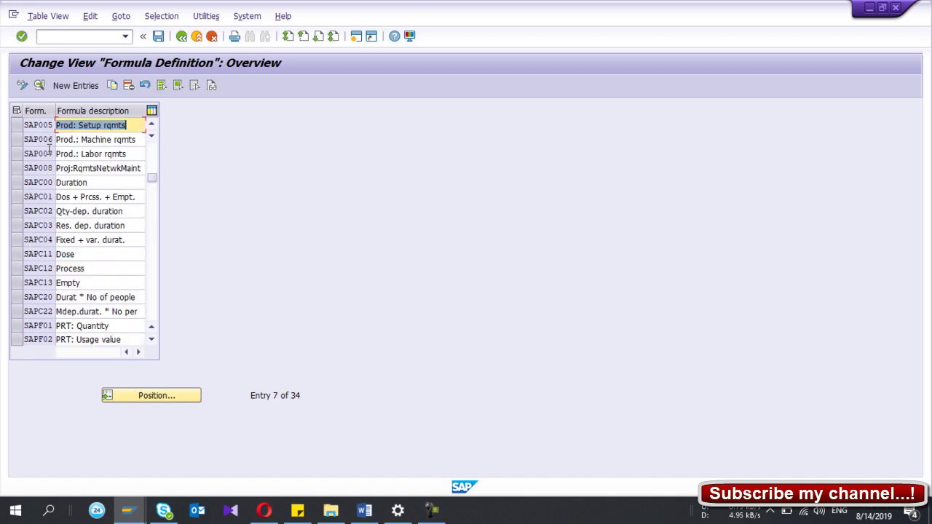
{"action": "double_click", "coordinate": [43, 125]}
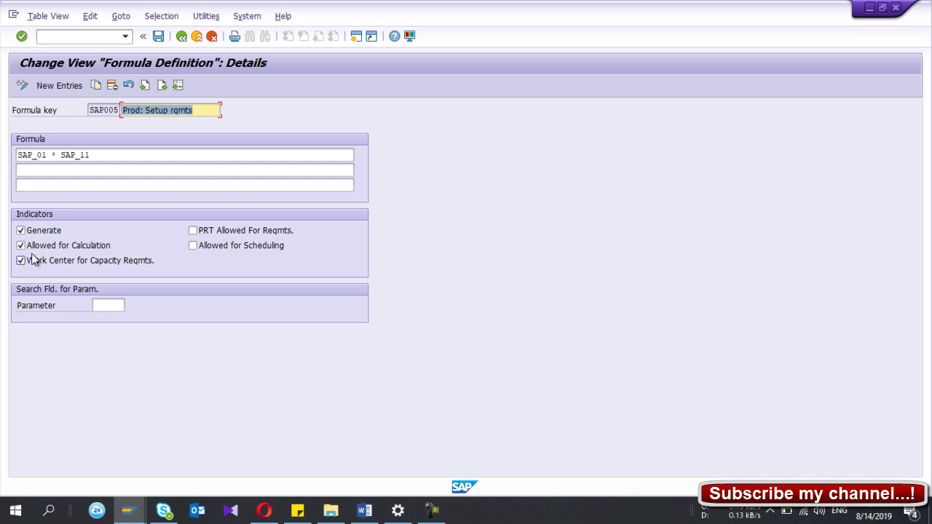
{"action": "key", "text": "F3"}
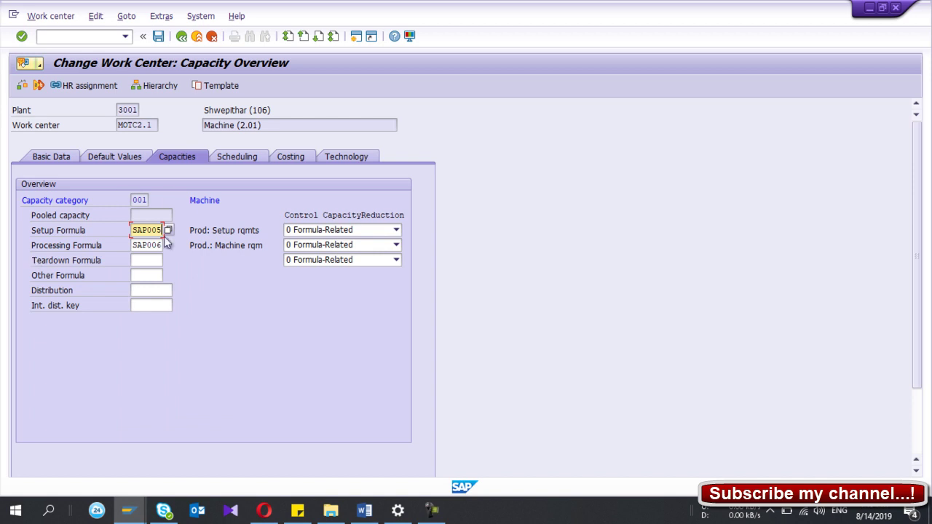
{"action": "double_click", "coordinate": [162, 235]}
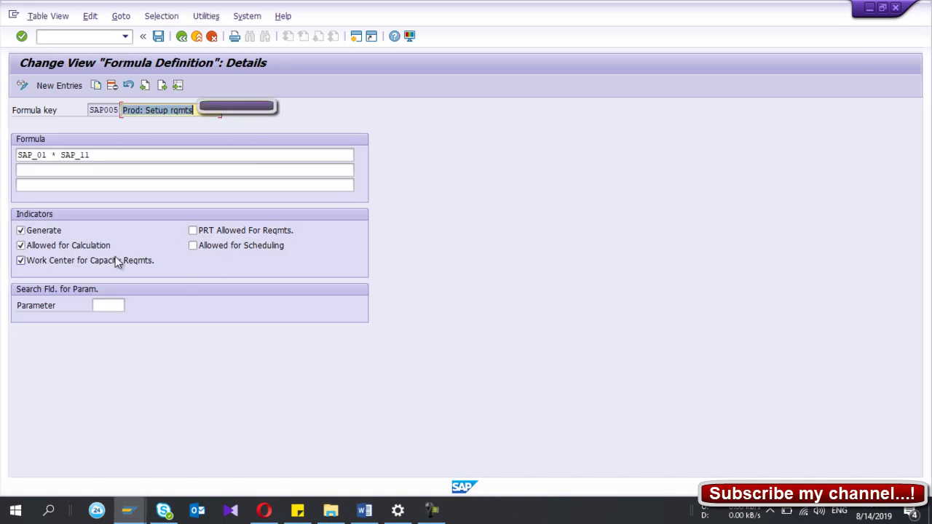
{"action": "key", "text": "F3"}
View processing formula SAP006's details, defined as SAP_02 * SAP_09 / SAP_08
{"action": "left_click", "coordinate": [153, 246]}
{"action": "key", "text": "alt+Tab"}
{"action": "left_click", "coordinate": [181, 36]}
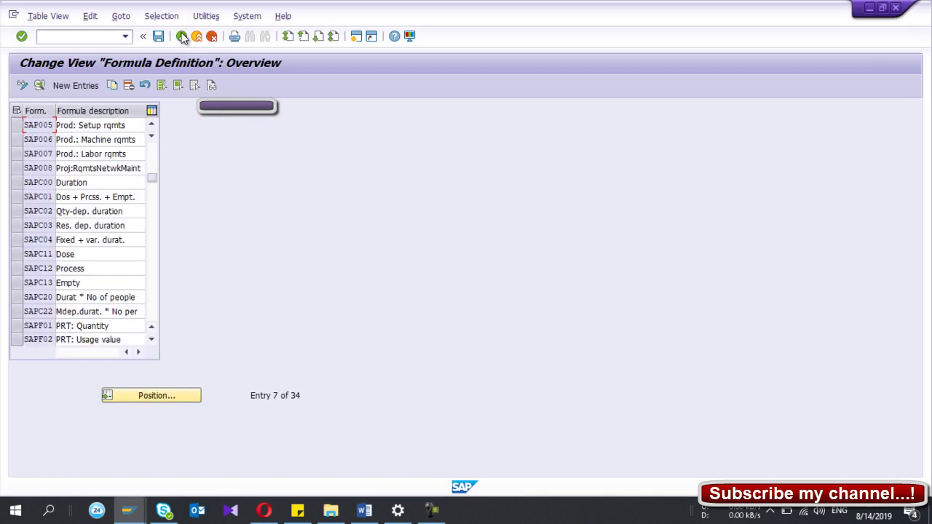
{"action": "double_click", "coordinate": [49, 141]}
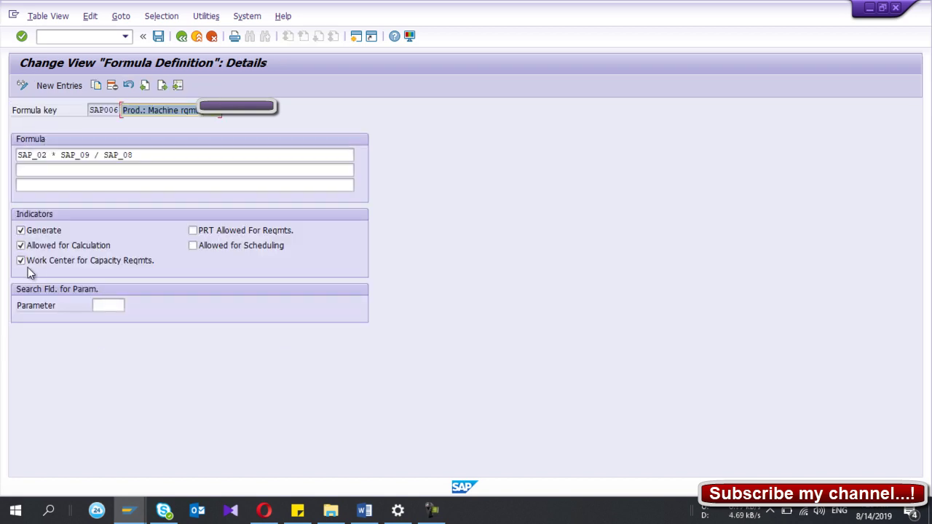
{"action": "key", "text": "alt+Tab"}
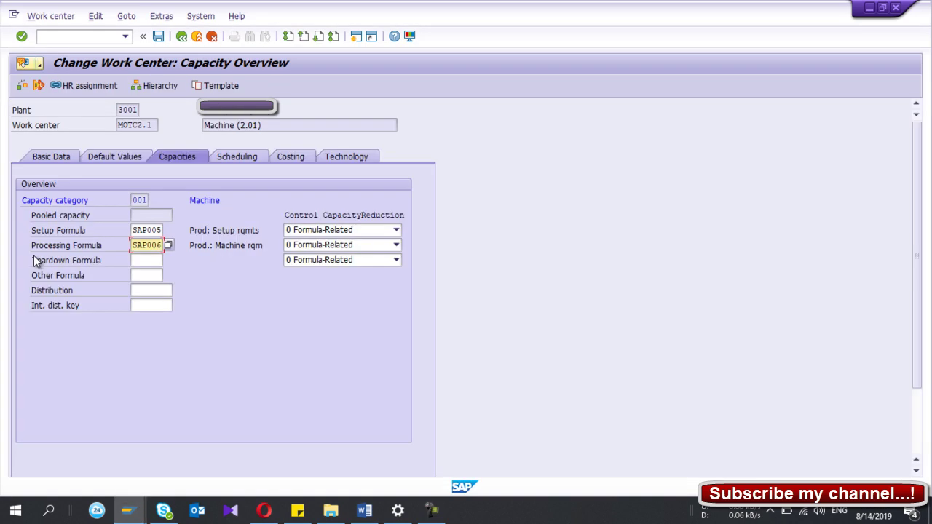
Check the work center's scheduling formulas, including setup duration formula SAP001
{"action": "left_click", "coordinate": [238, 161]}
{"action": "scroll", "coordinate": [145, 256], "scroll_direction": "down", "scroll_amount": 1}
{"action": "scroll", "coordinate": [145, 257], "scroll_direction": "down", "scroll_amount": 1}
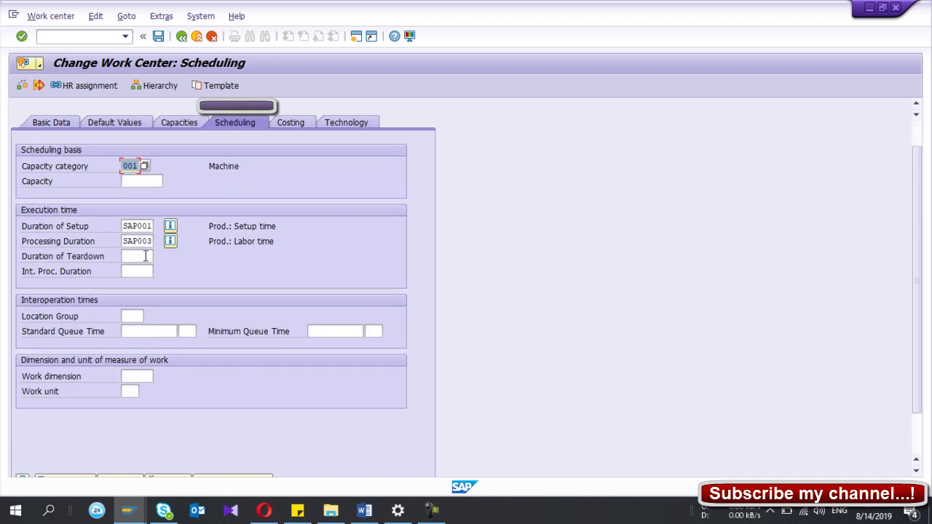
{"action": "left_click", "coordinate": [135, 227]}
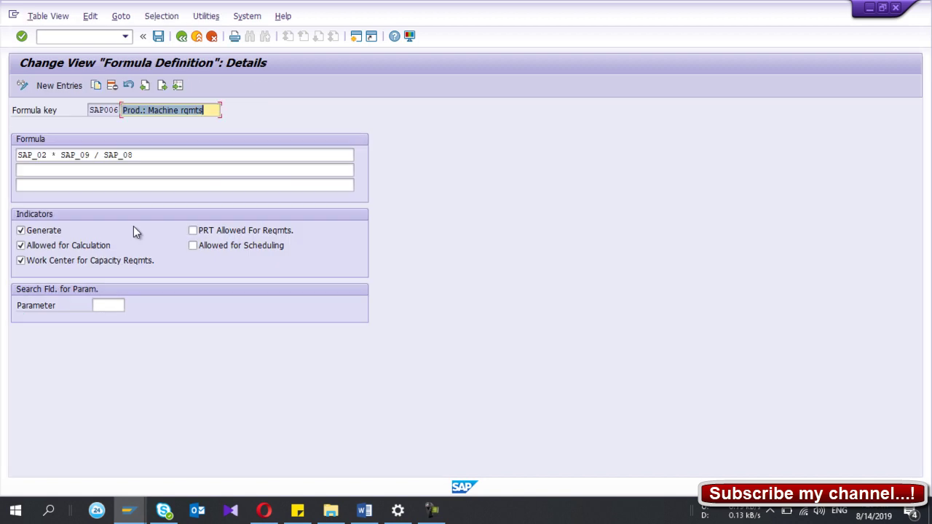
{"action": "left_click", "coordinate": [182, 38]}
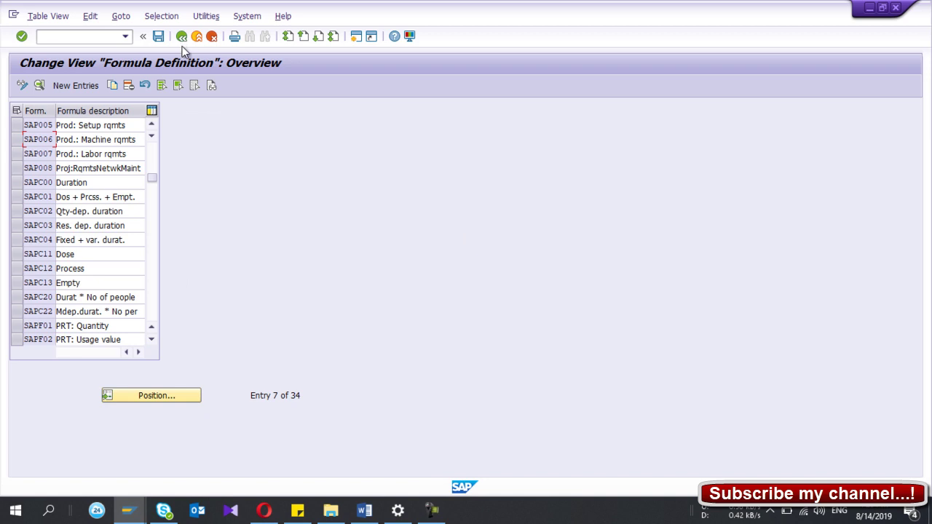
View formula SAP002's details, then return to MOTC2.1's capacity formulas
{"action": "scroll", "coordinate": [109, 193], "scroll_direction": "up", "scroll_amount": 3}
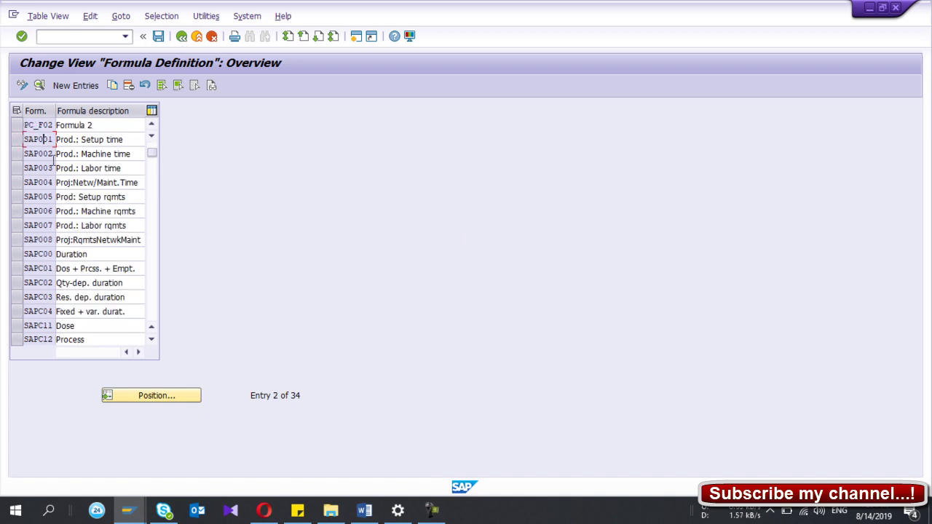
{"action": "double_click", "coordinate": [39, 158]}
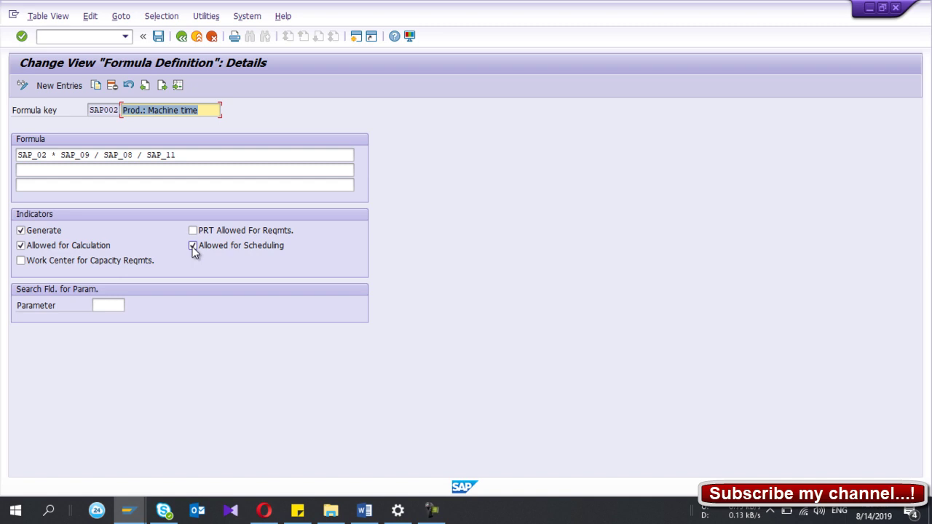
{"action": "key", "text": "alt+Tab"}
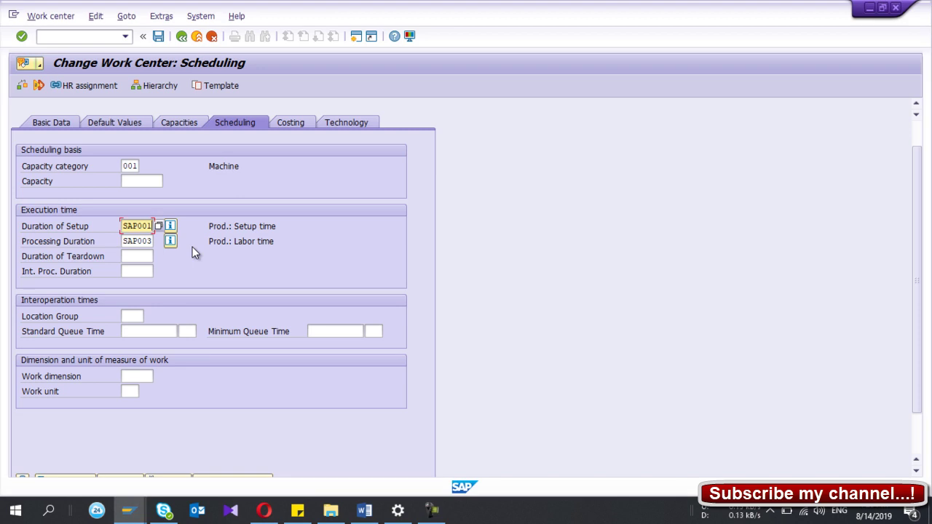
{"action": "left_click", "coordinate": [184, 129]}
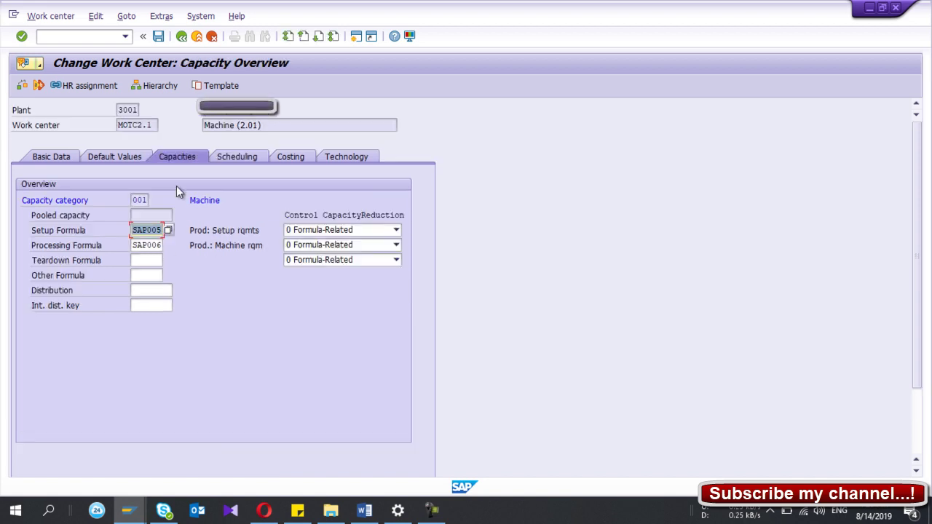
Open category 001's intervals and confirm shift sequence PP for the 26.07.2019–31.12.2019 interval
{"action": "scroll", "coordinate": [166, 255], "scroll_direction": "down", "scroll_amount": 3}
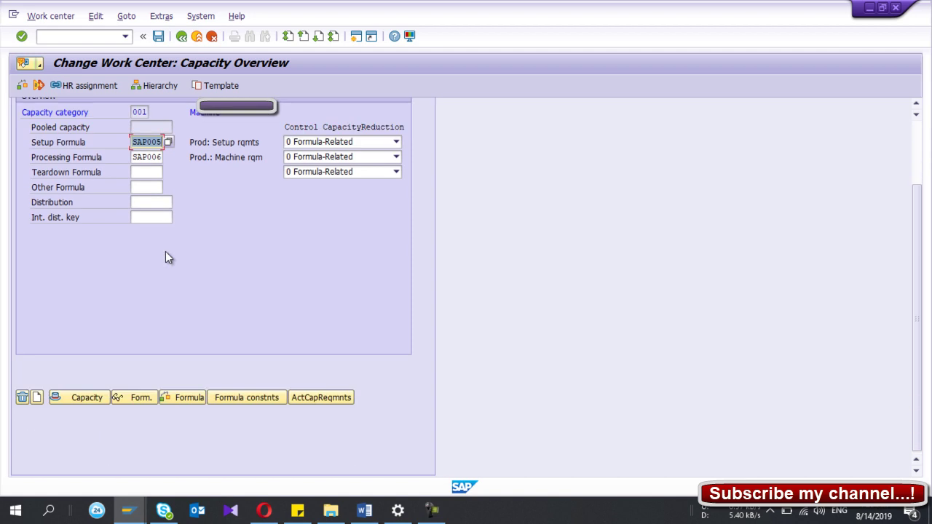
{"action": "left_click", "coordinate": [65, 400]}
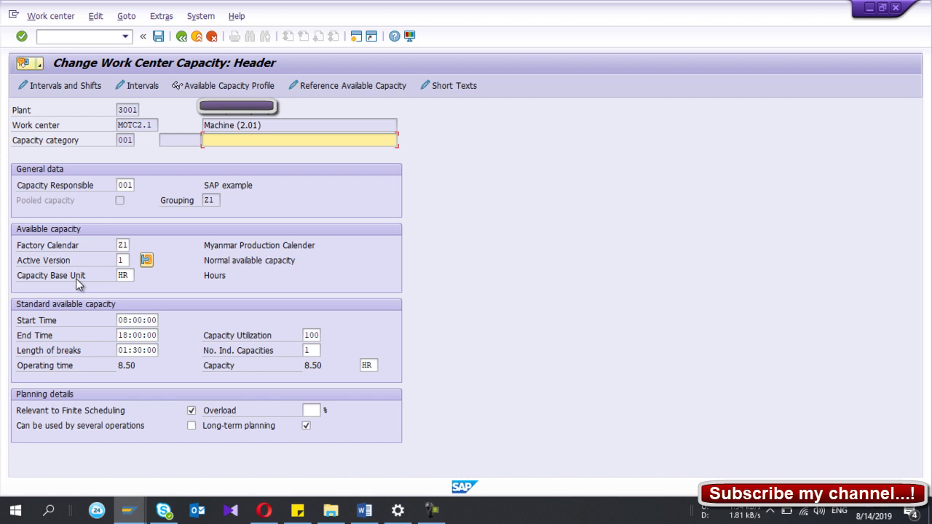
{"action": "left_click", "coordinate": [65, 86]}
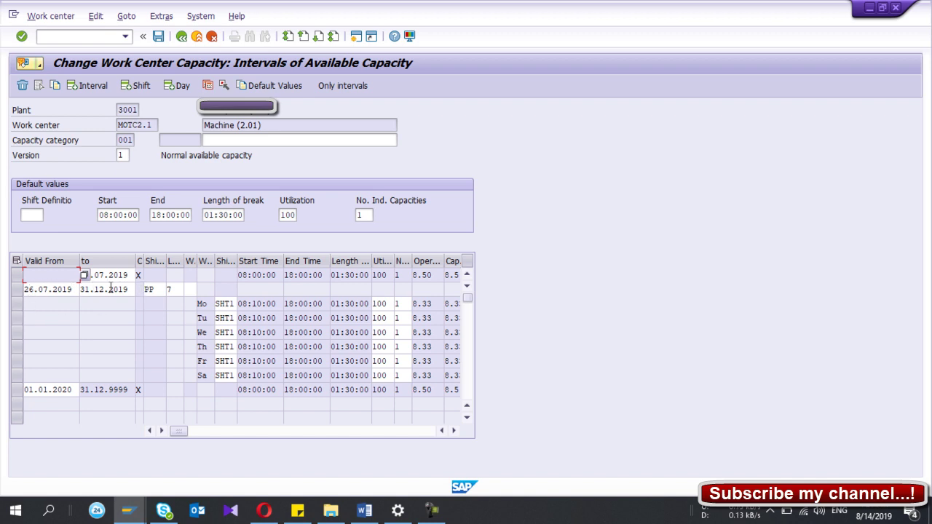
{"action": "left_click", "coordinate": [53, 291]}
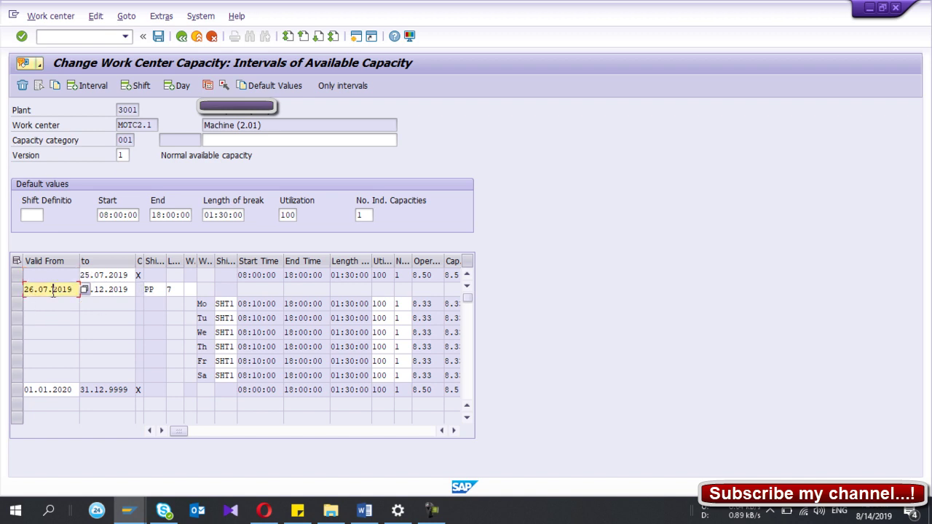
{"action": "left_click", "coordinate": [133, 289]}
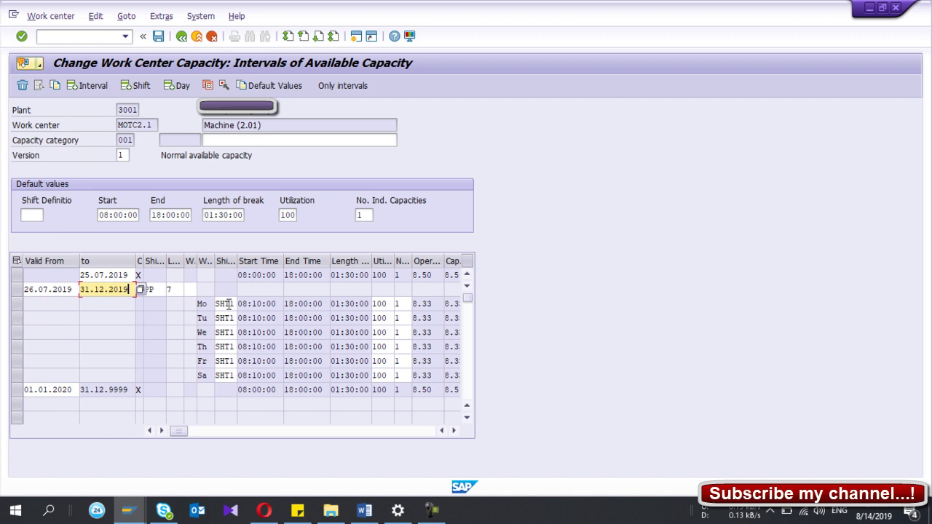
{"action": "left_click", "coordinate": [154, 289]}
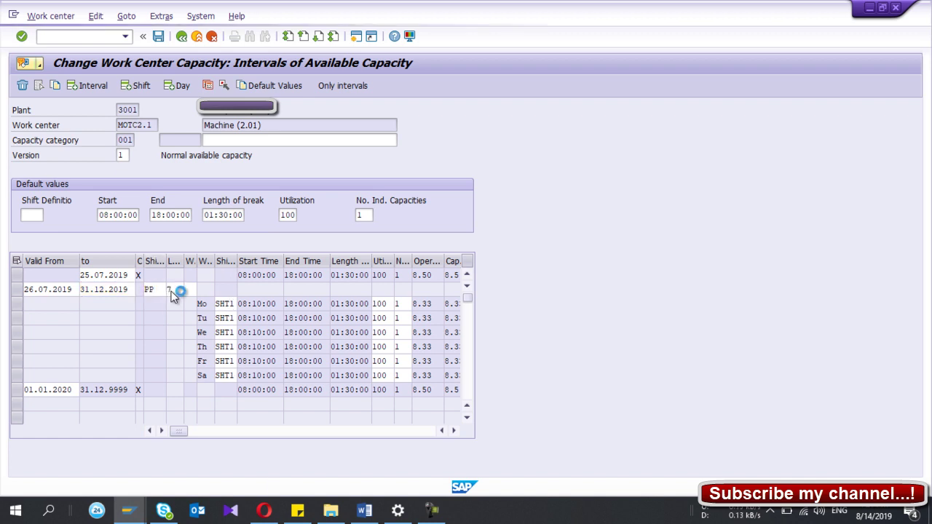
{"action": "left_click", "coordinate": [170, 290]}
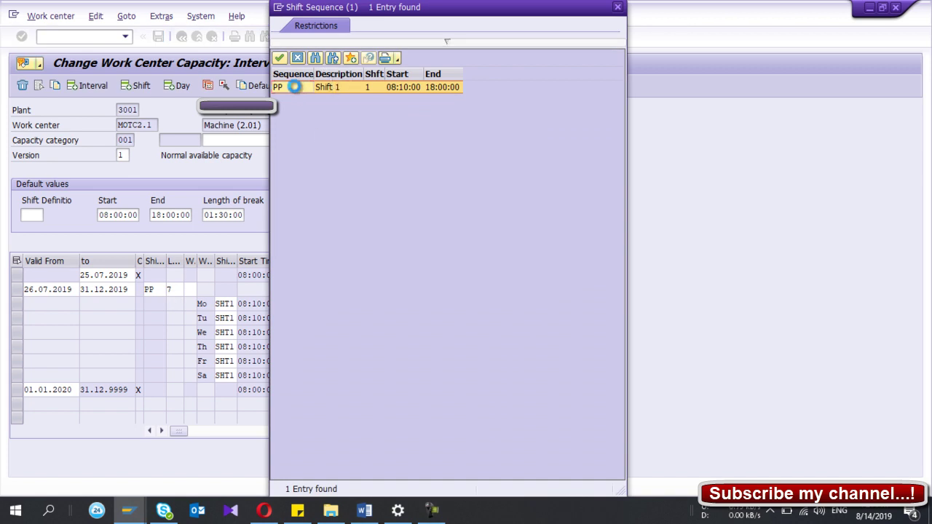
{"action": "double_click", "coordinate": [294, 86]}
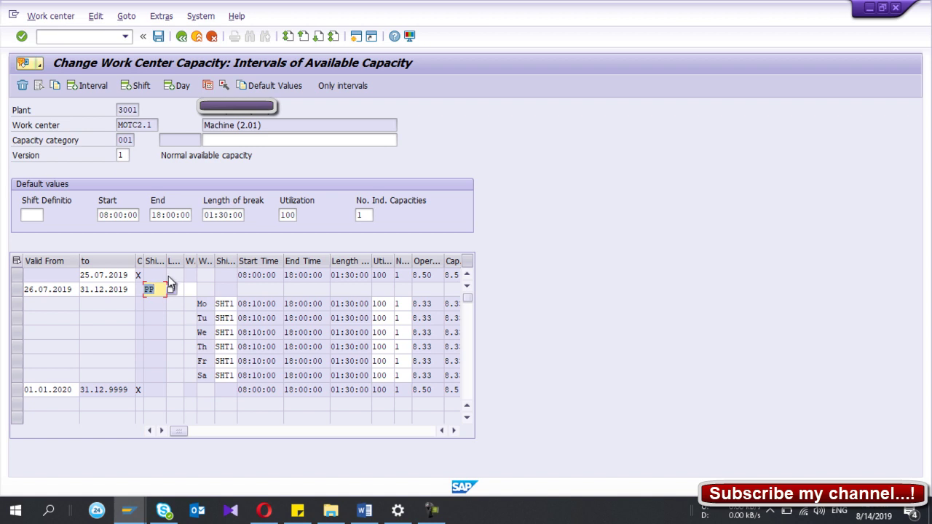
Check Monday's shift start, end and break times, then return to the capacity header
{"action": "left_click", "coordinate": [154, 290]}
{"action": "left_click", "coordinate": [257, 303]}
{"action": "left_click", "coordinate": [319, 303]}
{"action": "left_click", "coordinate": [354, 303]}
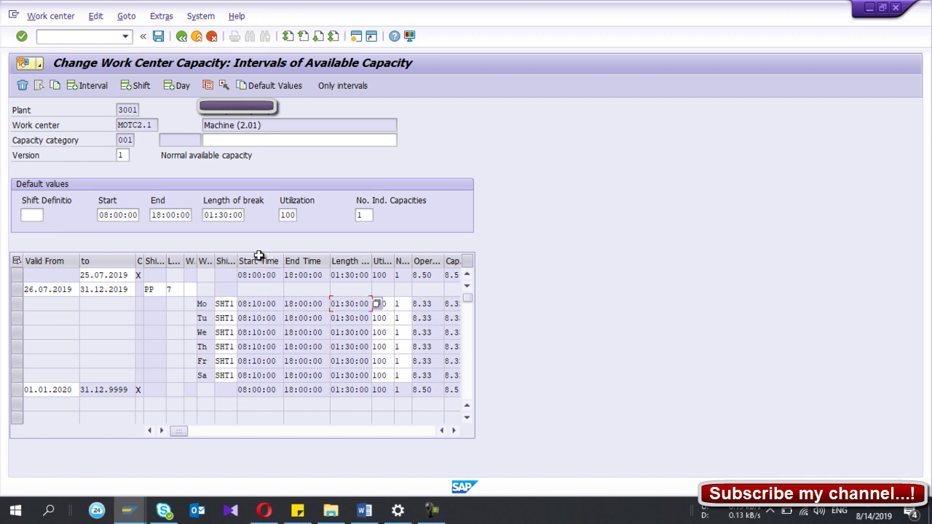
{"action": "left_click", "coordinate": [182, 36]}
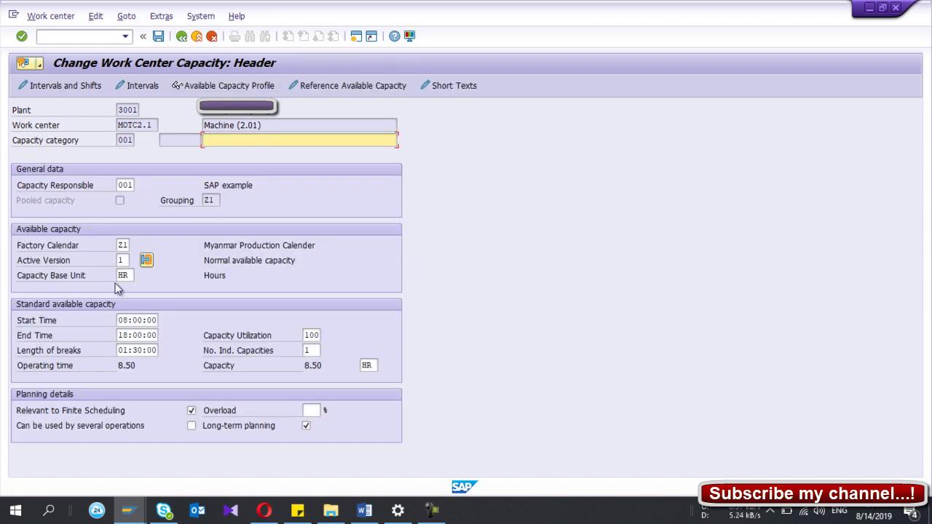
{"action": "left_click", "coordinate": [122, 245]}
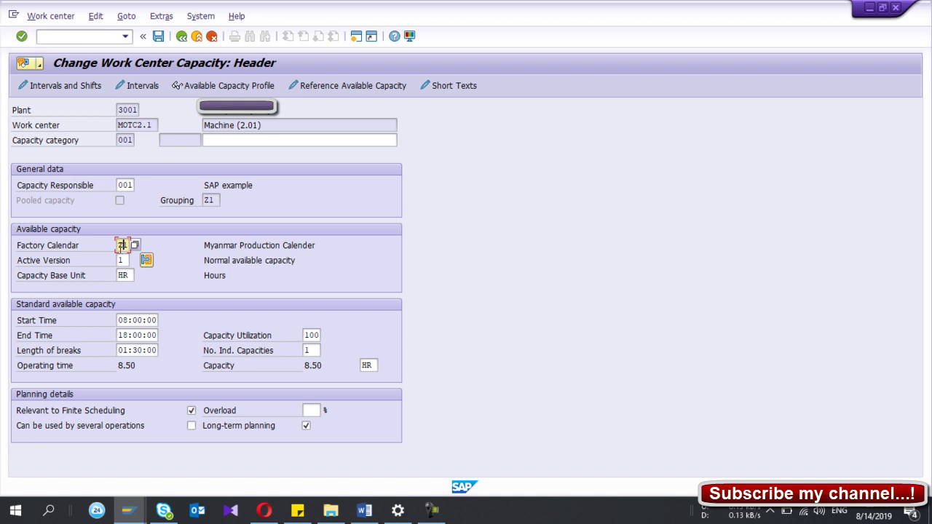
{"action": "left_click", "coordinate": [124, 260]}
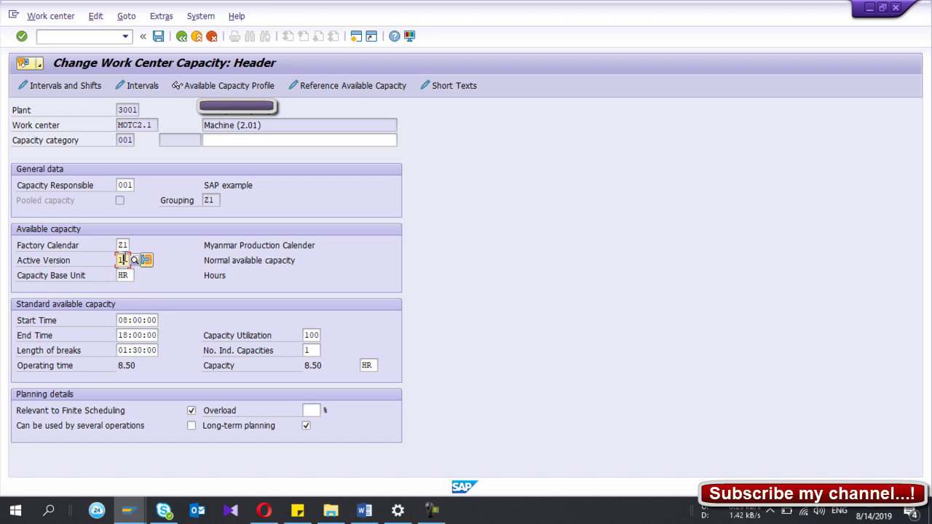
{"action": "double_click", "coordinate": [115, 260]}
Start CM25 in a new session and select overall profile ZAPSFCG002
{"action": "mouse_move", "coordinate": [138, 514]}
{"action": "left_click", "coordinate": [355, 37]}
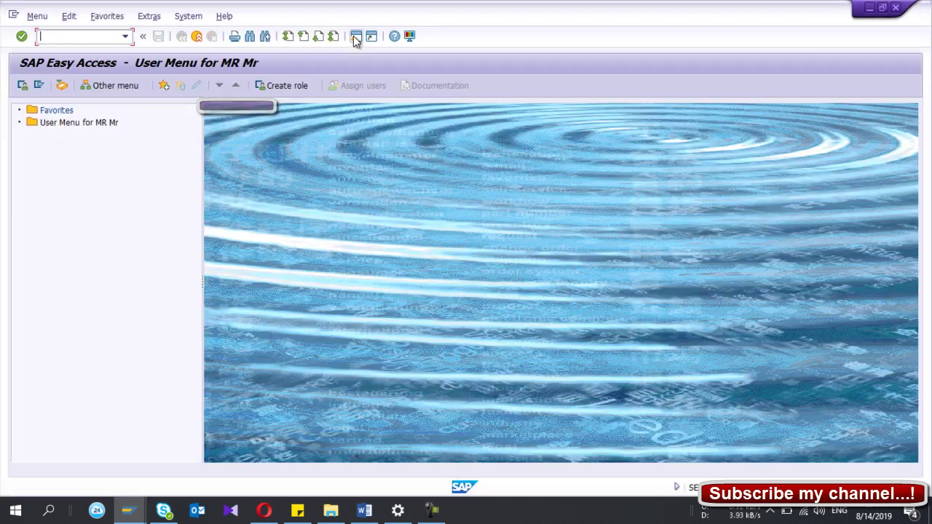
{"action": "type", "text": "cm"}
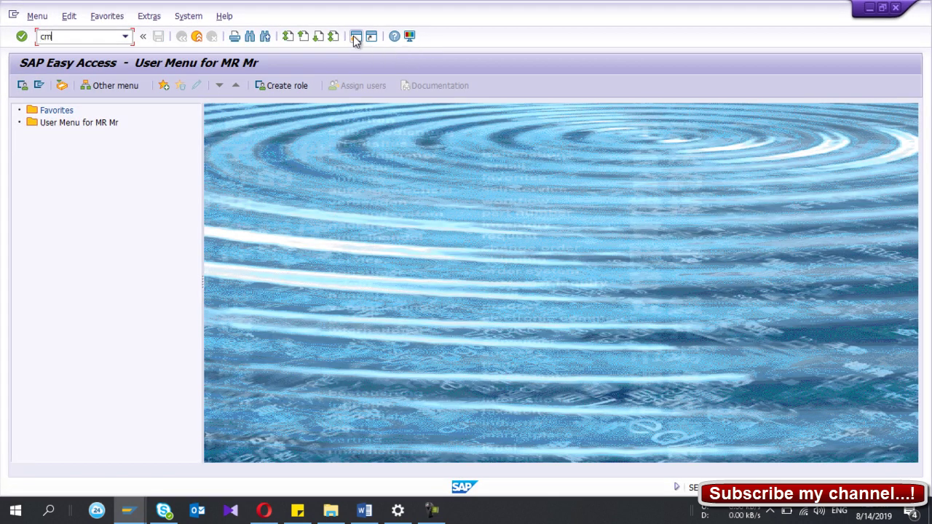
{"action": "type", "text": "25"}
{"action": "key", "text": "Return"}
{"action": "left_click", "coordinate": [190, 191]}
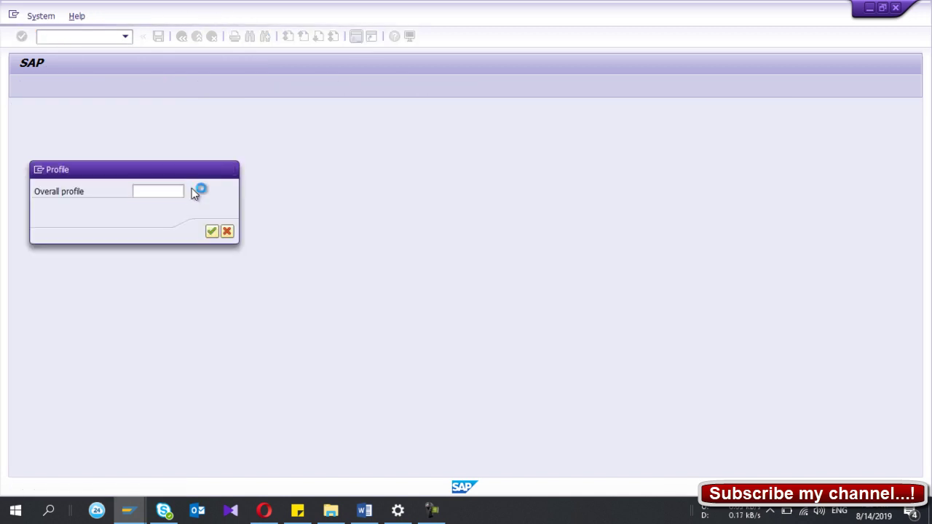
{"action": "scroll", "coordinate": [171, 375], "scroll_direction": "down", "scroll_amount": 13}
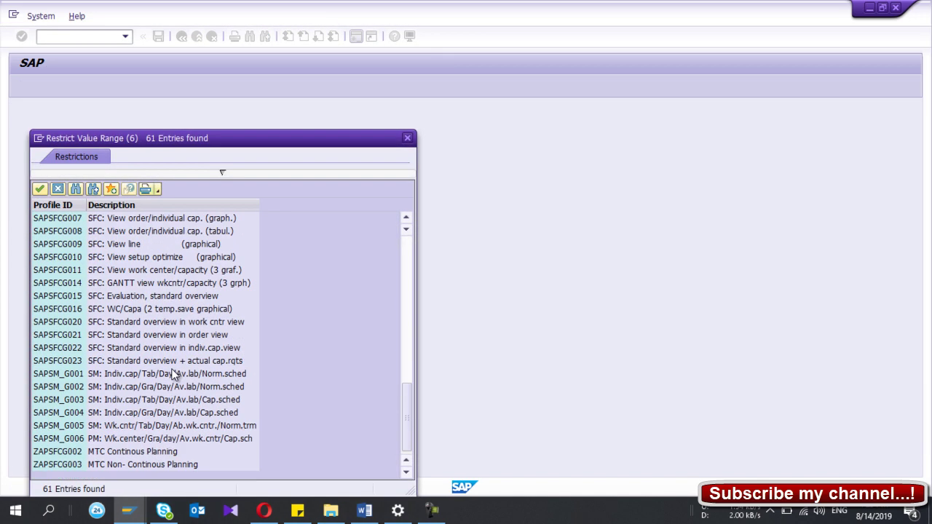
{"action": "double_click", "coordinate": [59, 452]}
{"action": "key", "text": "Return"}
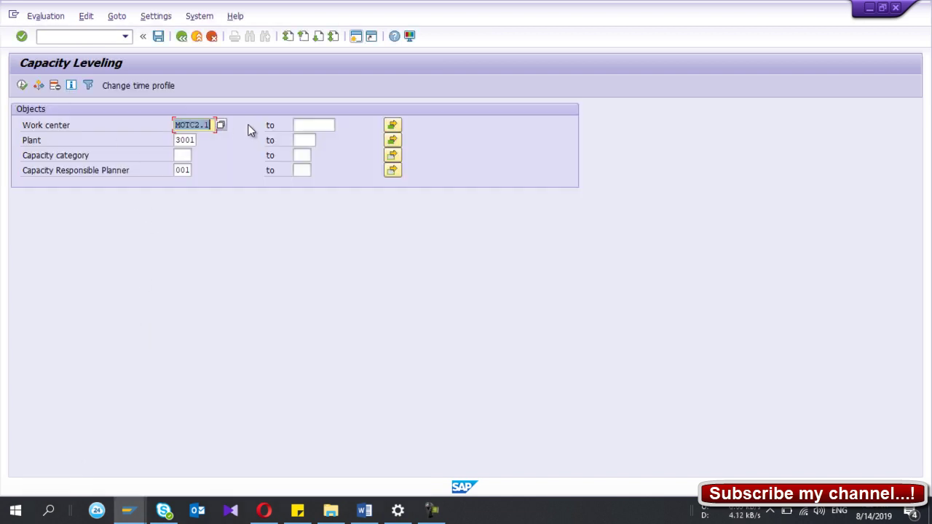
Run capacity leveling for MOTC2.1, expand per-period details, then return to Easy Access
{"action": "left_click", "coordinate": [22, 85]}
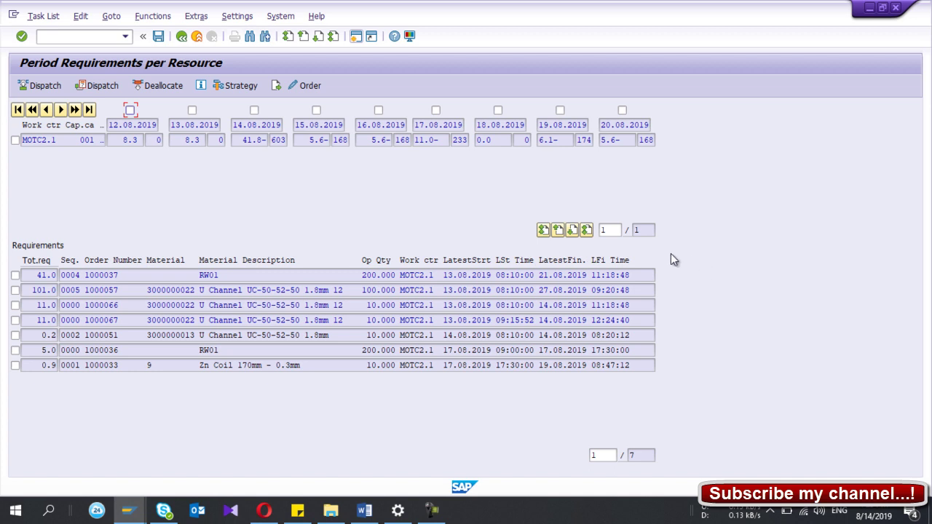
{"action": "left_click", "coordinate": [276, 86]}
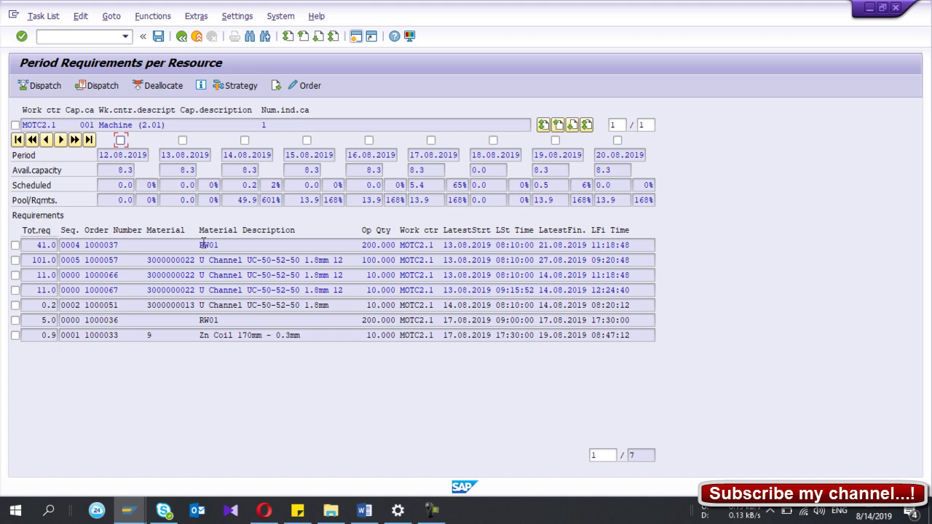
{"action": "left_click", "coordinate": [181, 37]}
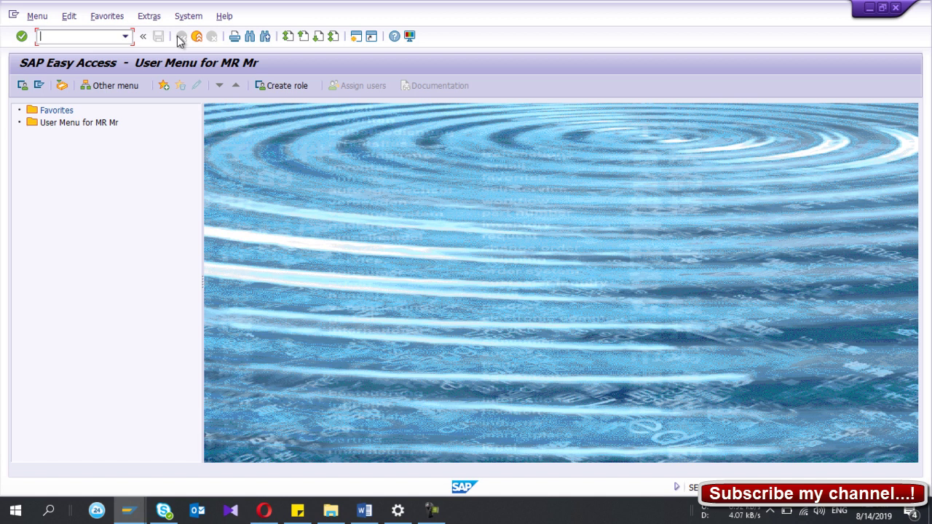